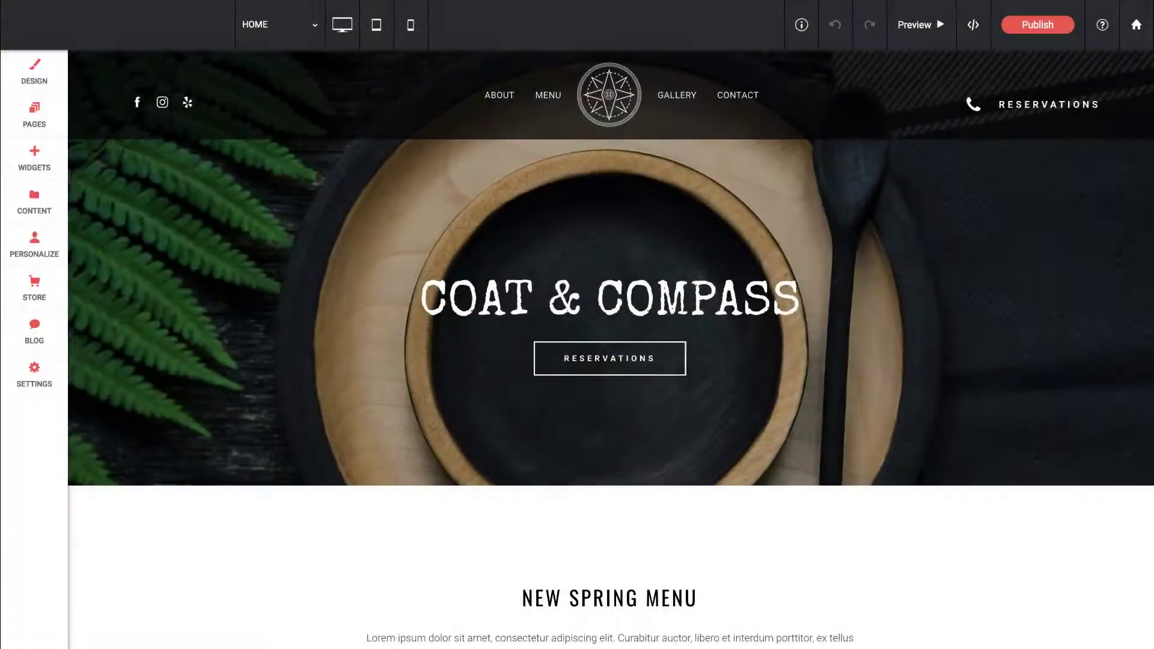
Open the Global Design panel for the Coat & Compass site
{"action": "left_click", "coordinate": [35, 73]}
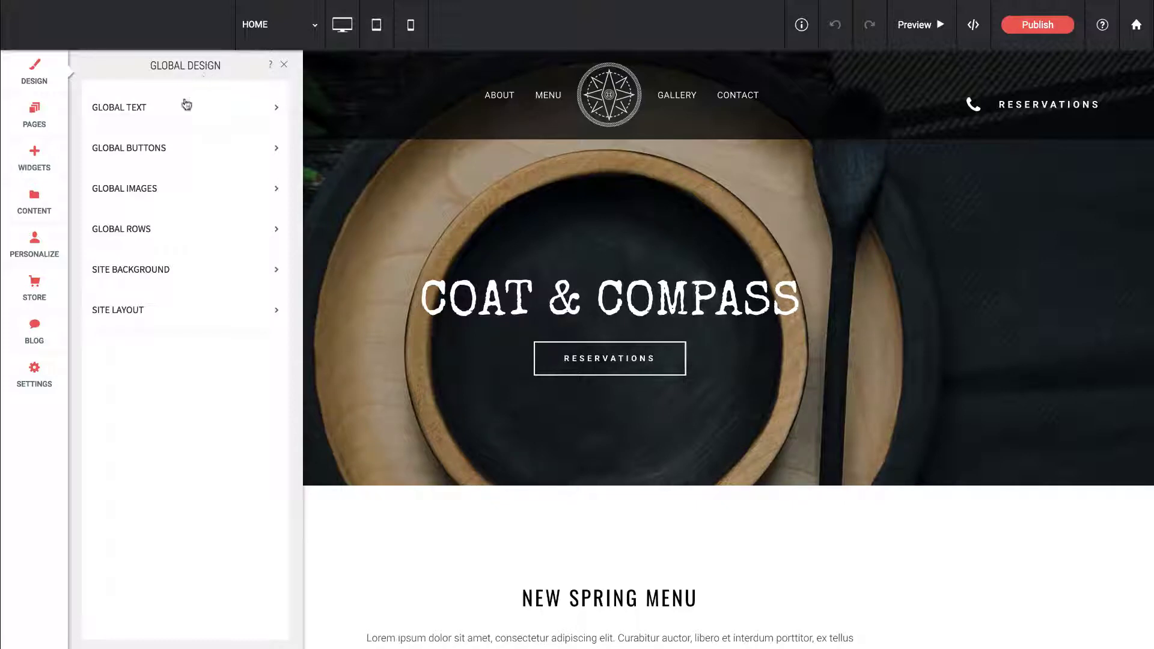
Review the Global Text paragraph style (Roboto 15) with its extra options, and the H1 style (Oswald 99)
{"action": "left_click", "coordinate": [162, 114]}
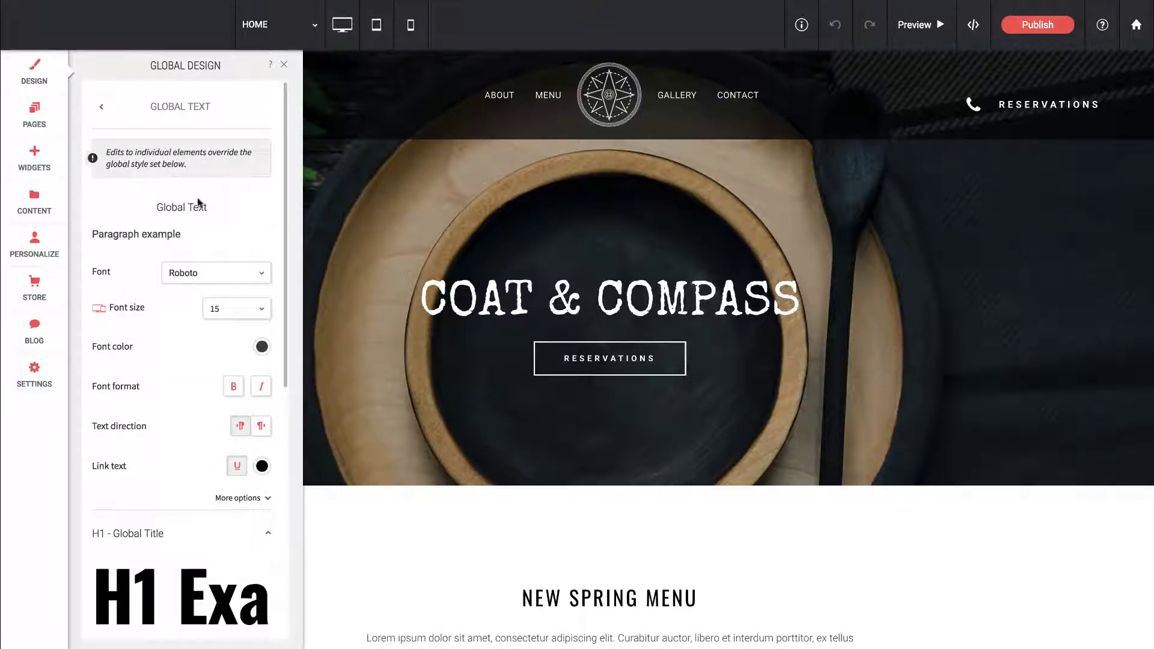
{"action": "scroll", "coordinate": [198, 200], "scroll_direction": "down", "scroll_amount": 1}
{"action": "scroll", "coordinate": [179, 263], "scroll_direction": "down", "scroll_amount": 1}
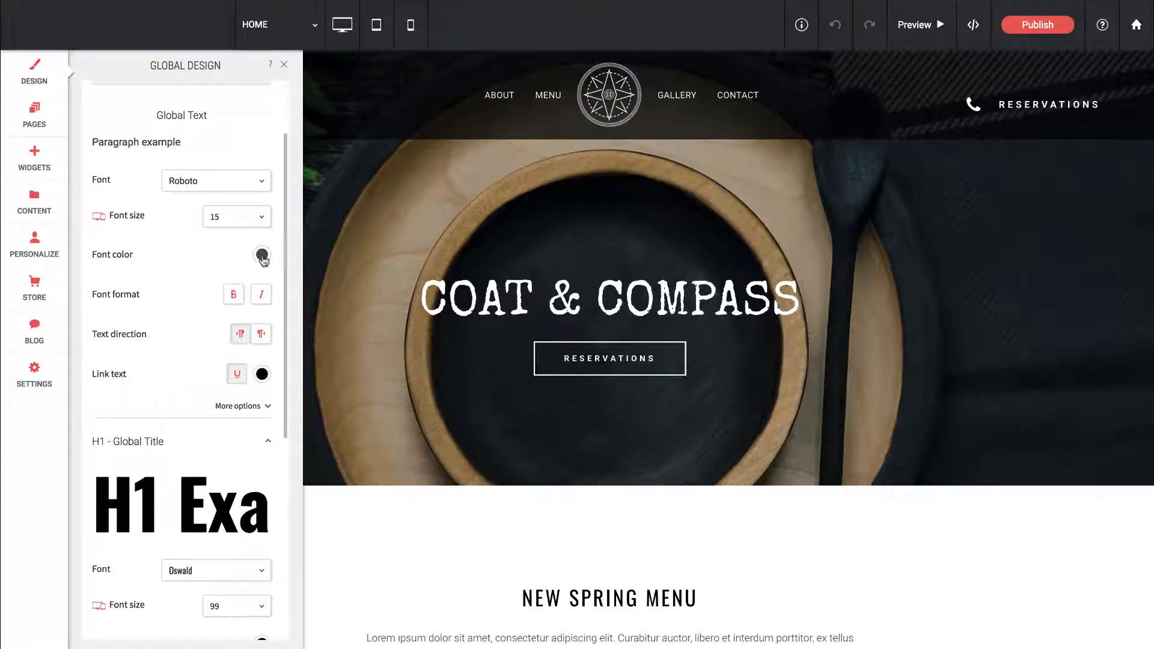
{"action": "scroll", "coordinate": [263, 258], "scroll_direction": "down", "scroll_amount": 1}
{"action": "left_click", "coordinate": [235, 378]}
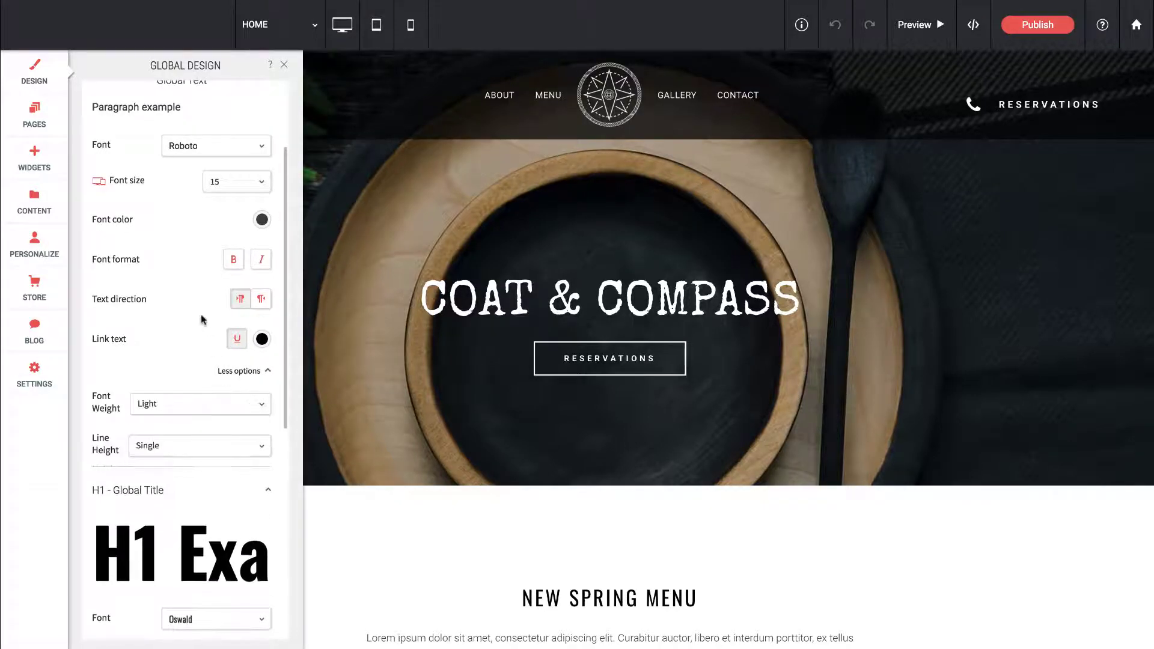
{"action": "scroll", "coordinate": [190, 304], "scroll_direction": "down", "scroll_amount": 3}
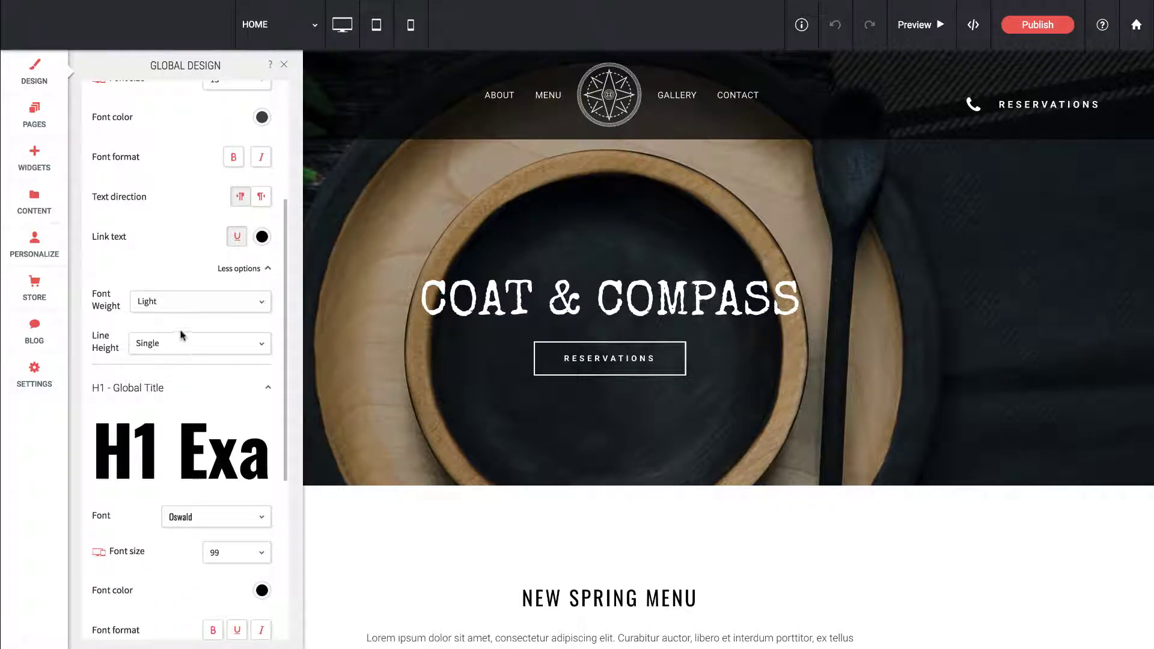
{"action": "scroll", "coordinate": [182, 337], "scroll_direction": "down", "scroll_amount": 7}
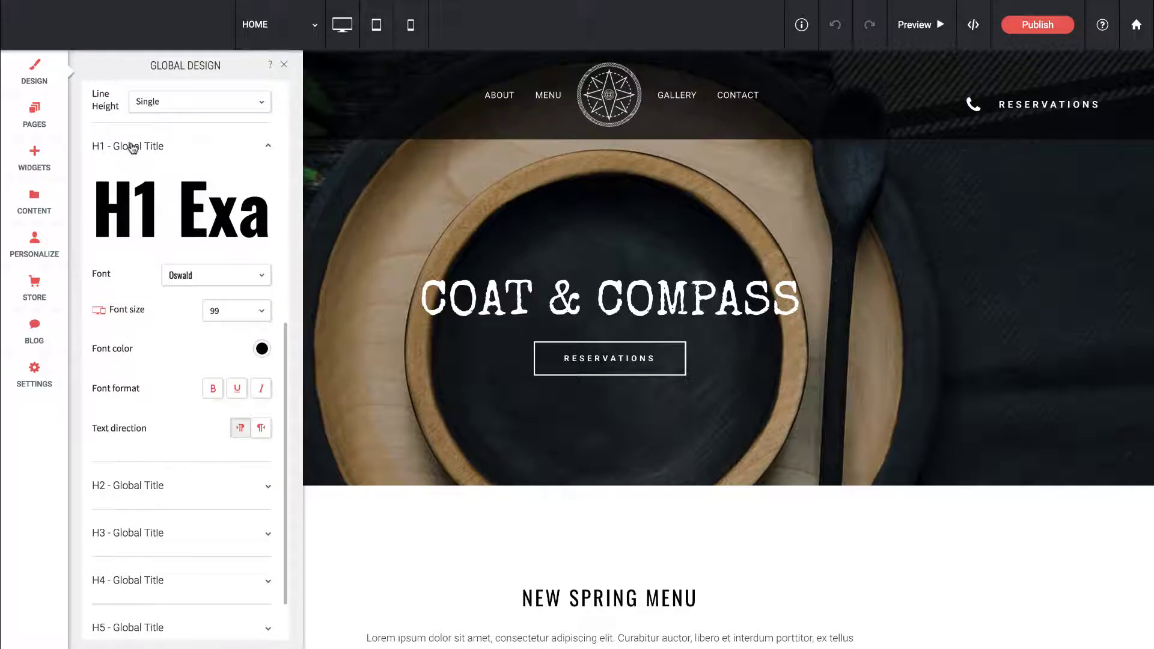
{"action": "scroll", "coordinate": [133, 148], "scroll_direction": "down", "scroll_amount": 1}
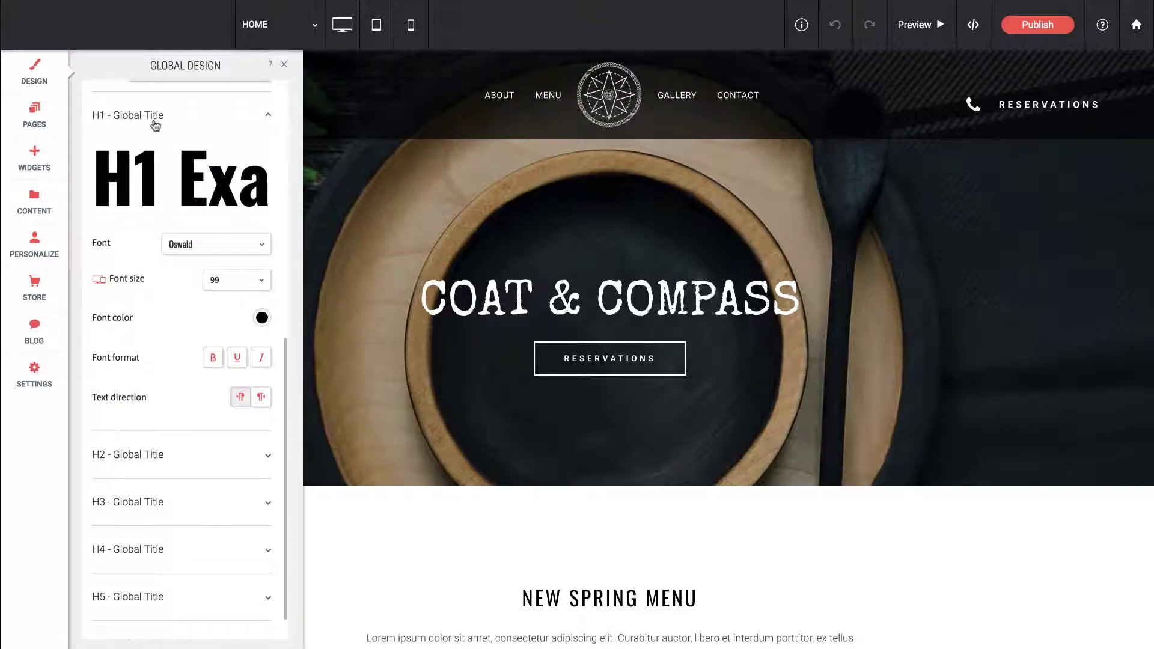
Expand and review the H2 title style, then go back to the design categories
{"action": "left_click", "coordinate": [149, 454]}
{"action": "scroll", "coordinate": [148, 454], "scroll_direction": "down", "scroll_amount": 8}
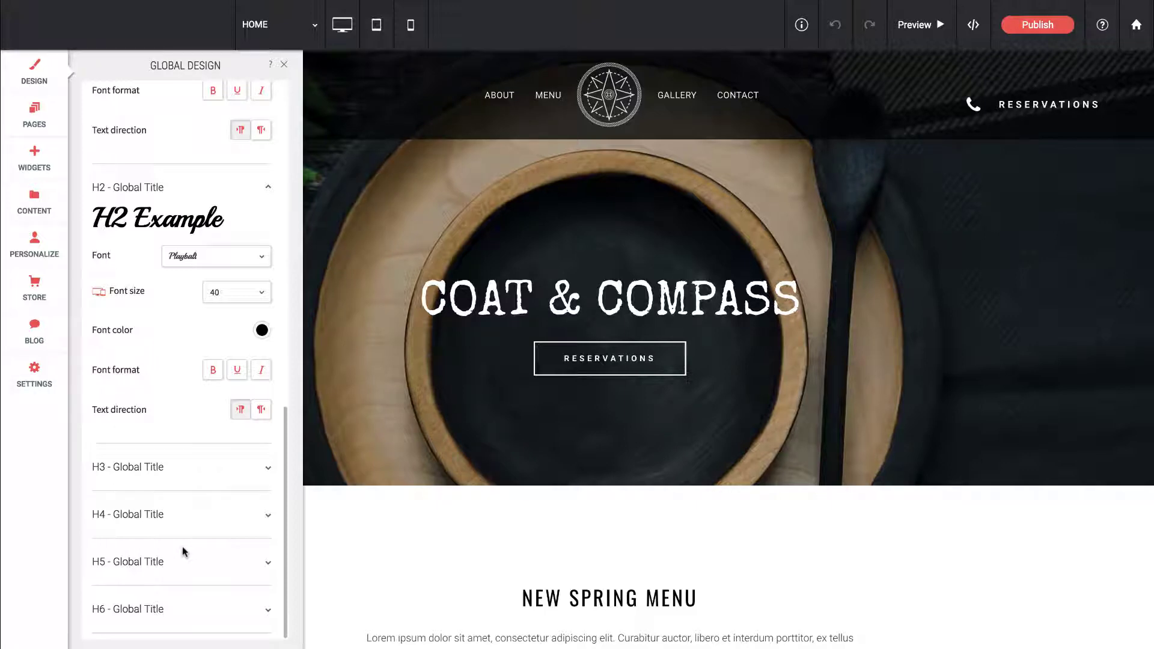
{"action": "scroll", "coordinate": [150, 361], "scroll_direction": "up", "scroll_amount": 10}
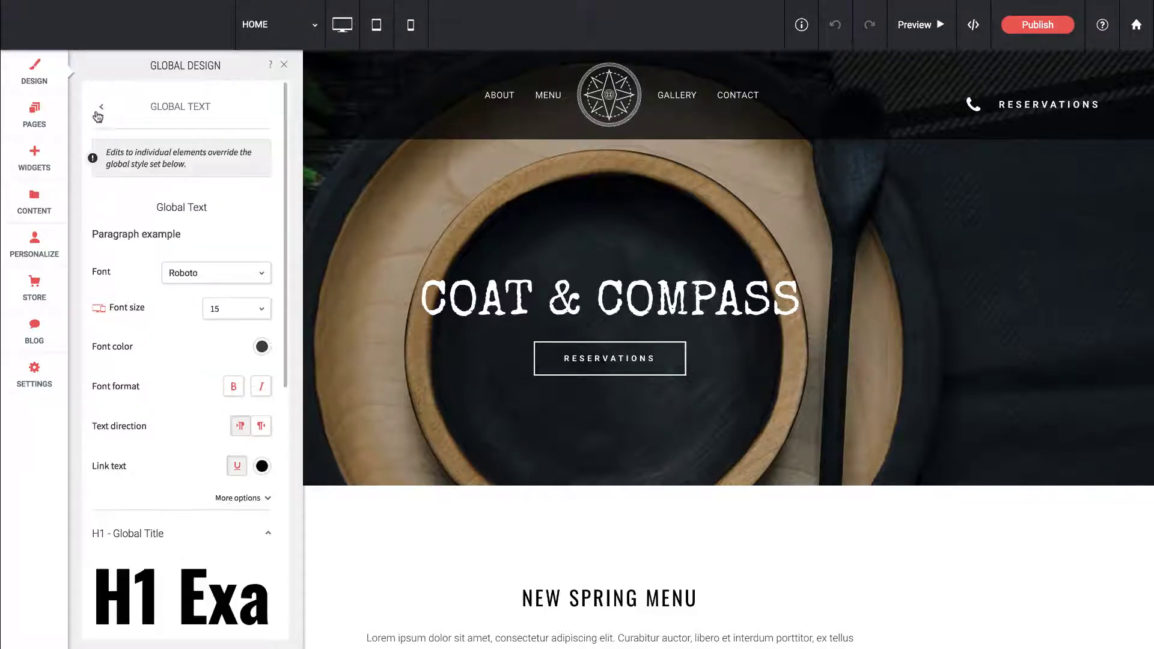
{"action": "left_click", "coordinate": [96, 109]}
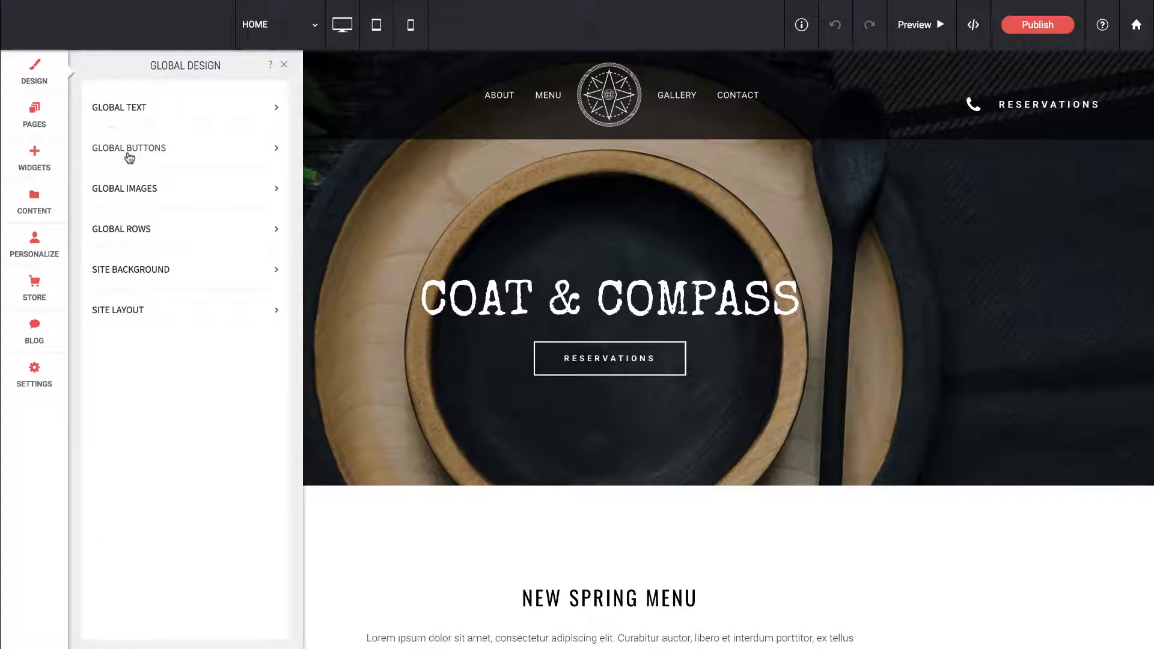
{"action": "left_click", "coordinate": [130, 157]}
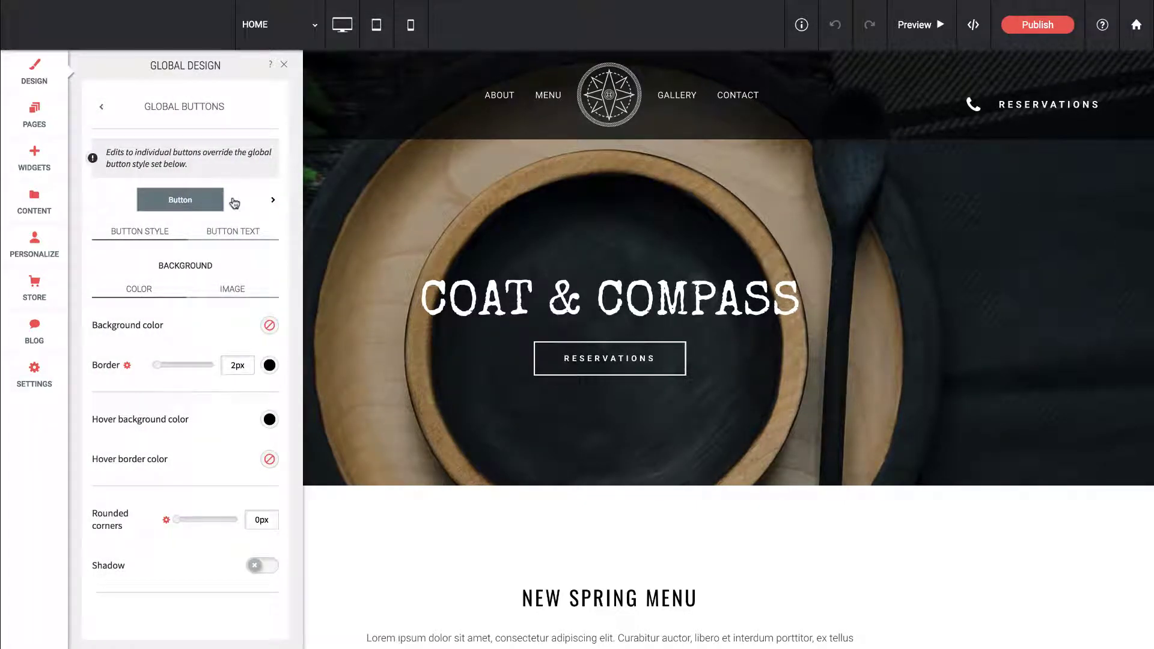
{"action": "left_click", "coordinate": [260, 203]}
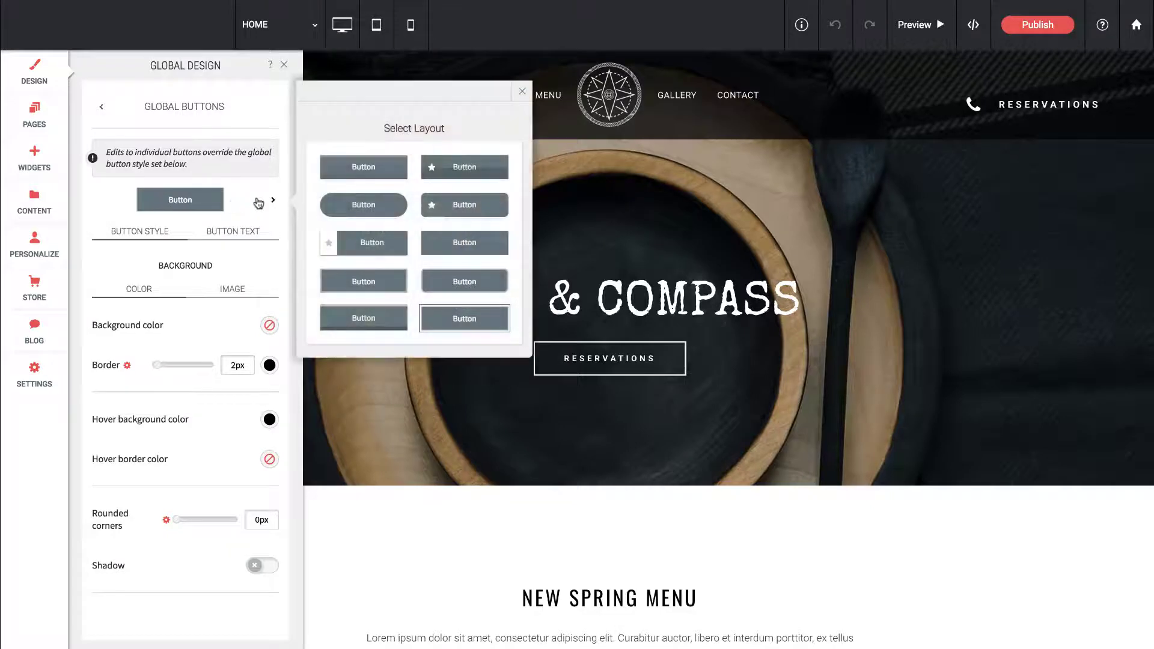
{"action": "left_click", "coordinate": [523, 91]}
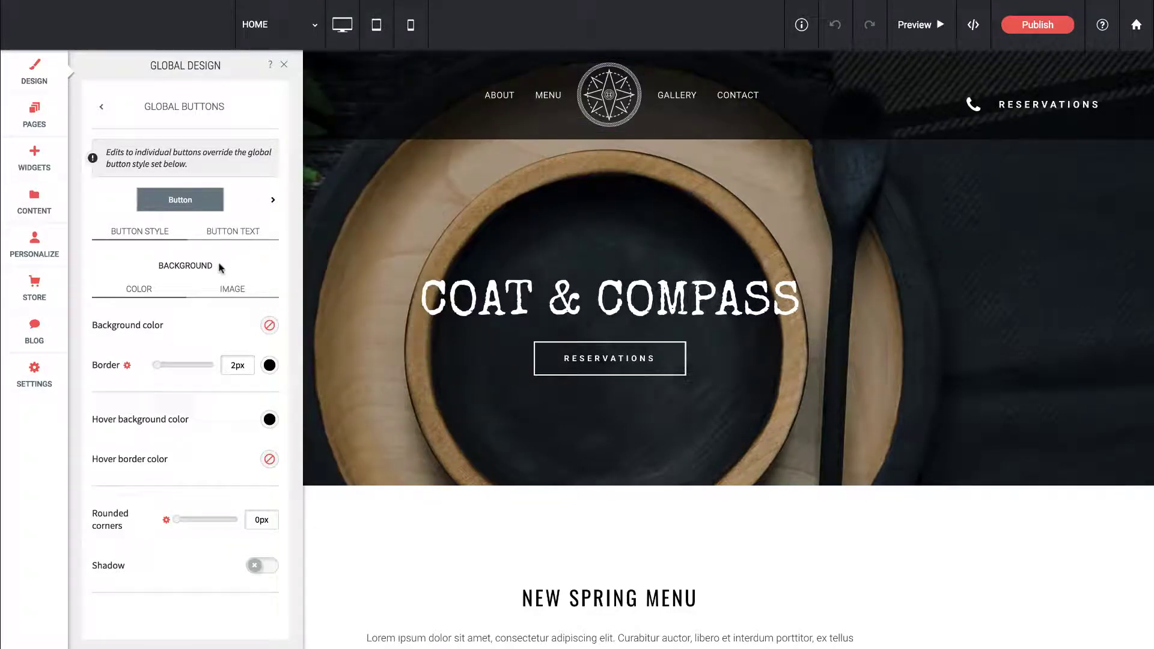
{"action": "left_click", "coordinate": [215, 235]}
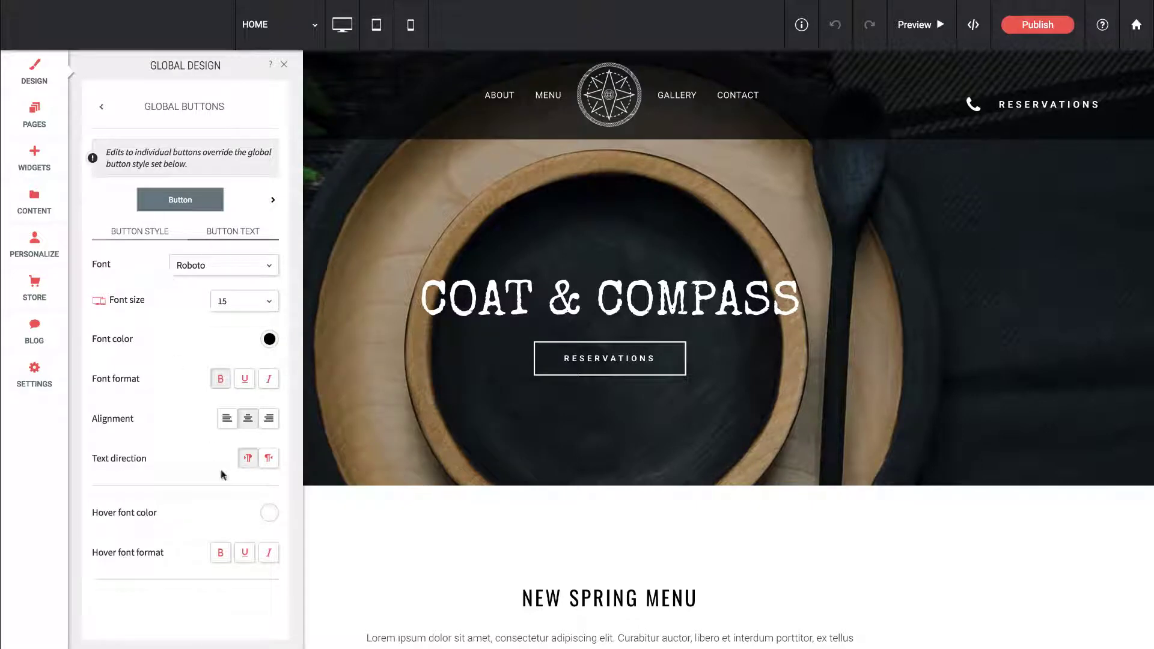
{"action": "left_click", "coordinate": [138, 233]}
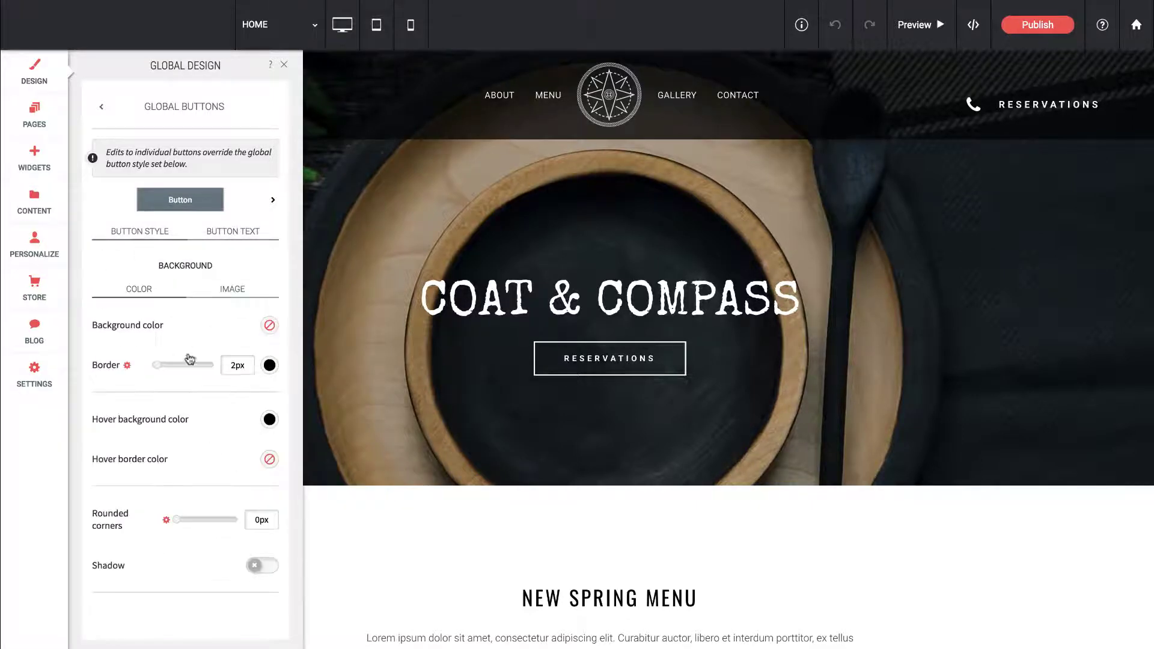
Set the Global Images border to 1px
{"action": "left_click", "coordinate": [101, 106]}
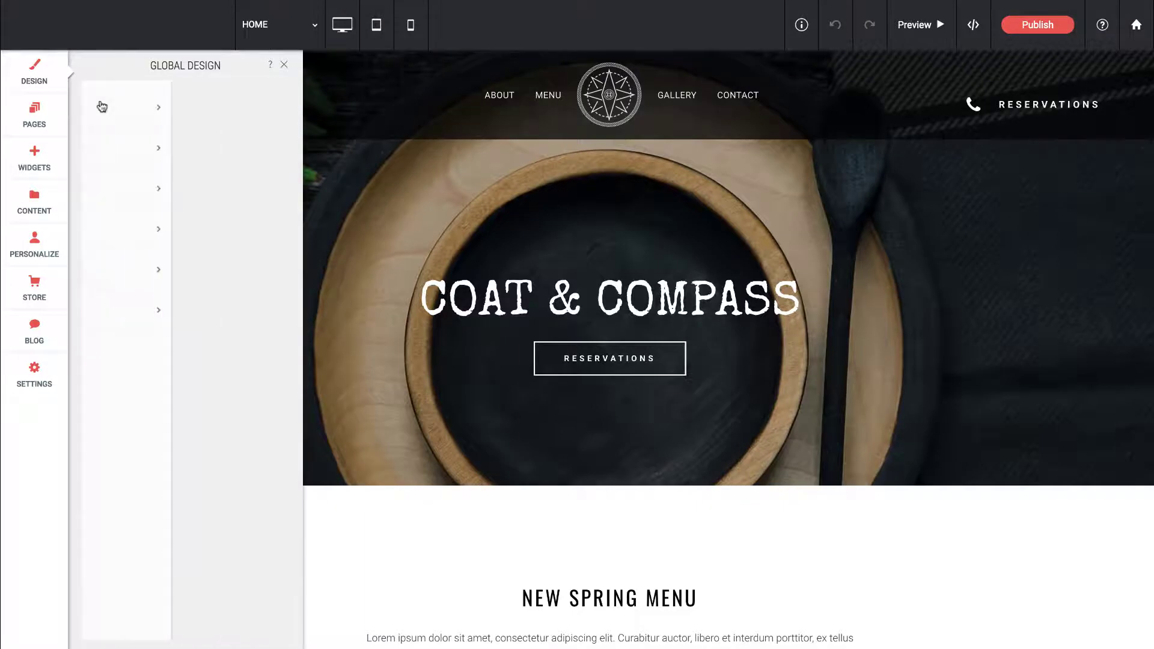
{"action": "left_click", "coordinate": [128, 191]}
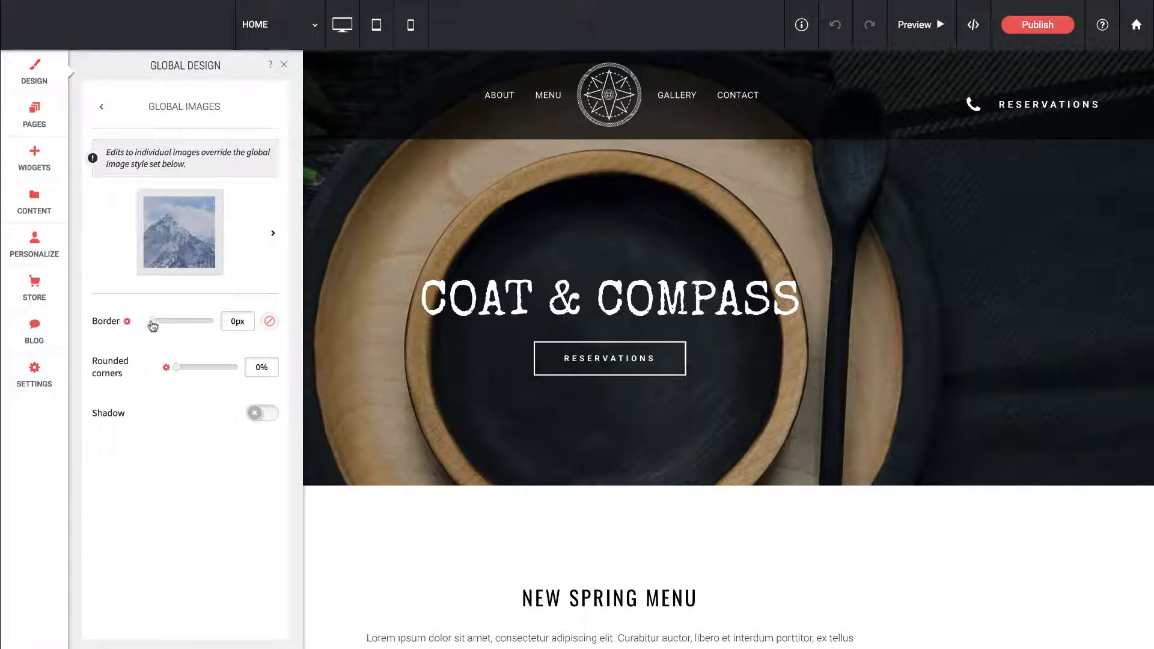
{"action": "left_click_drag", "start_coordinate": [152, 323], "coordinate": [151, 323]}
{"action": "left_click", "coordinate": [100, 107]}
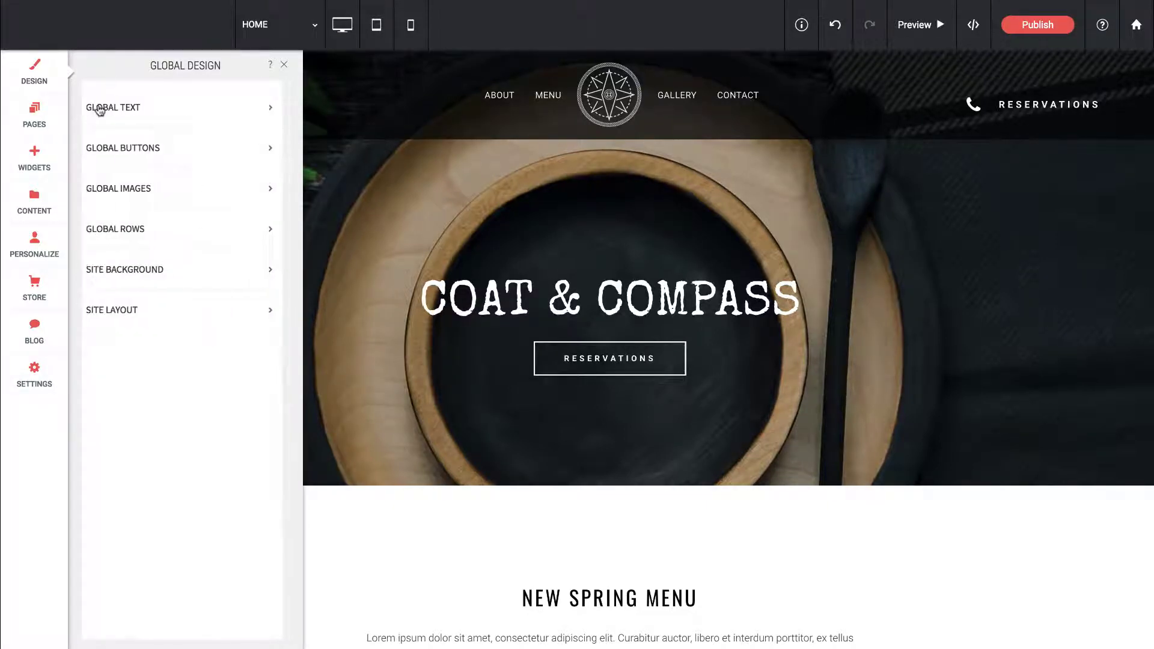
Check the Global Rows background and the 15px/40px spacing defaults, then bring up Site Background
{"action": "left_click", "coordinate": [136, 229]}
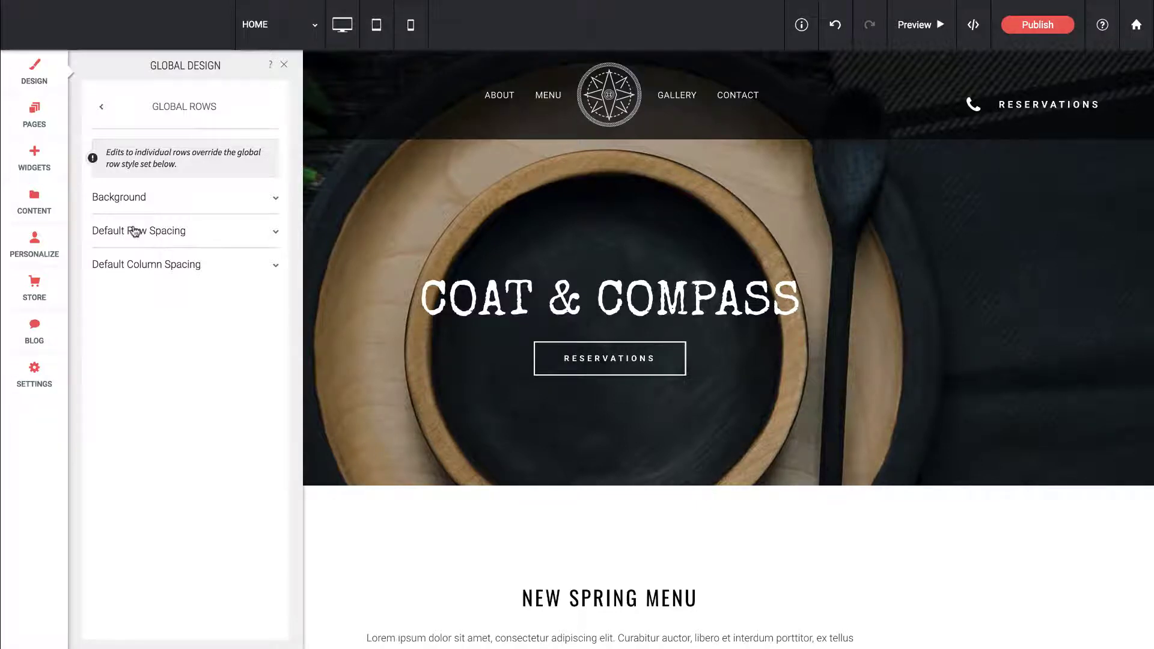
{"action": "left_click", "coordinate": [147, 198]}
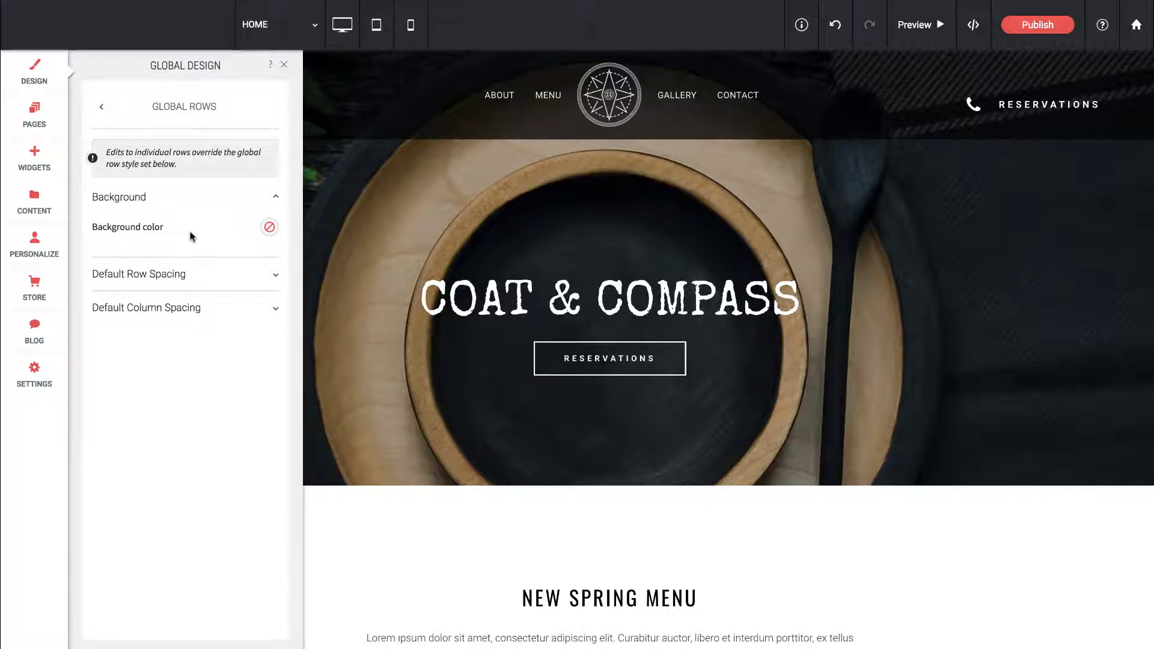
{"action": "left_click", "coordinate": [170, 276]}
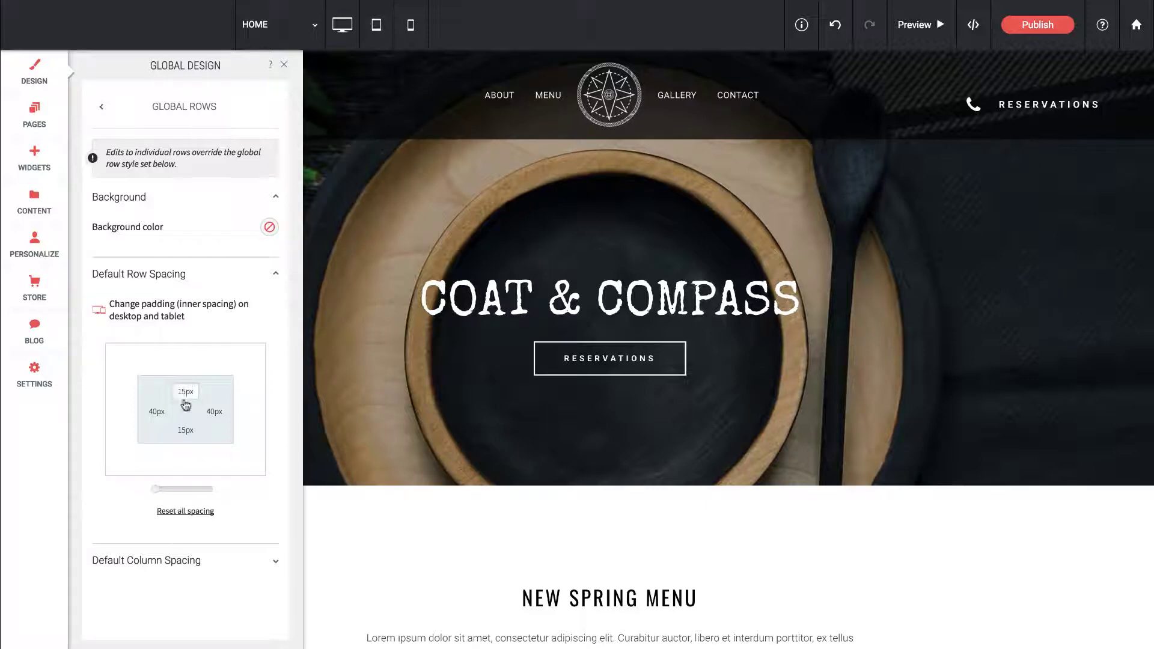
{"action": "left_click", "coordinate": [173, 563]}
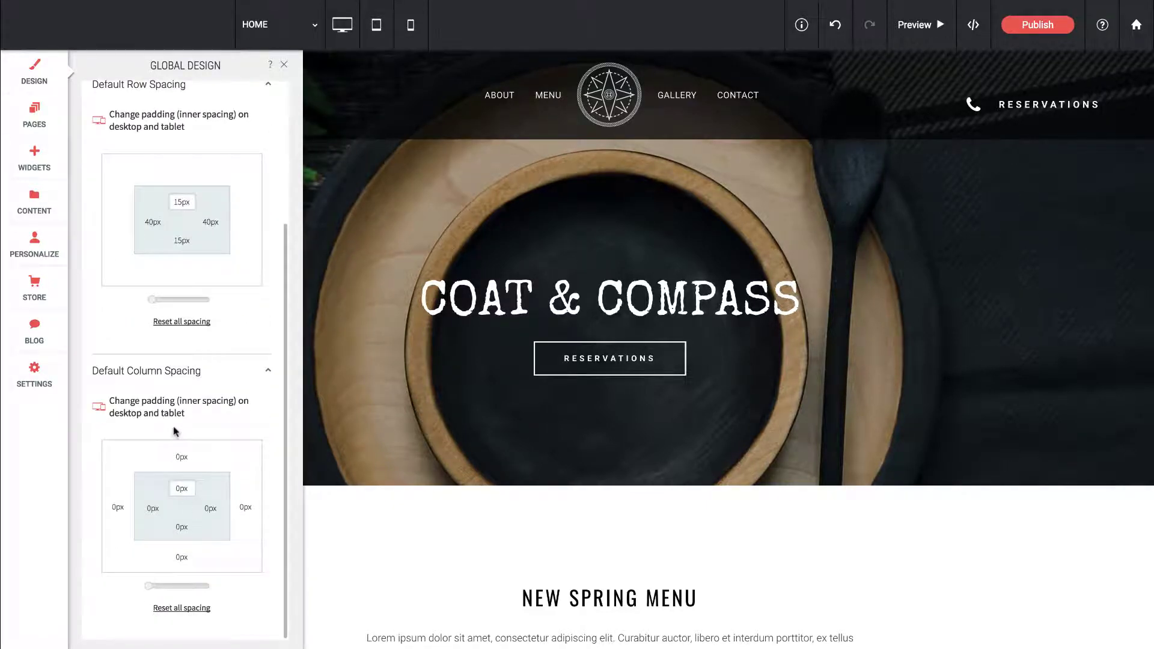
{"action": "scroll", "coordinate": [191, 434], "scroll_direction": "up", "scroll_amount": 1}
{"action": "left_click", "coordinate": [188, 424]}
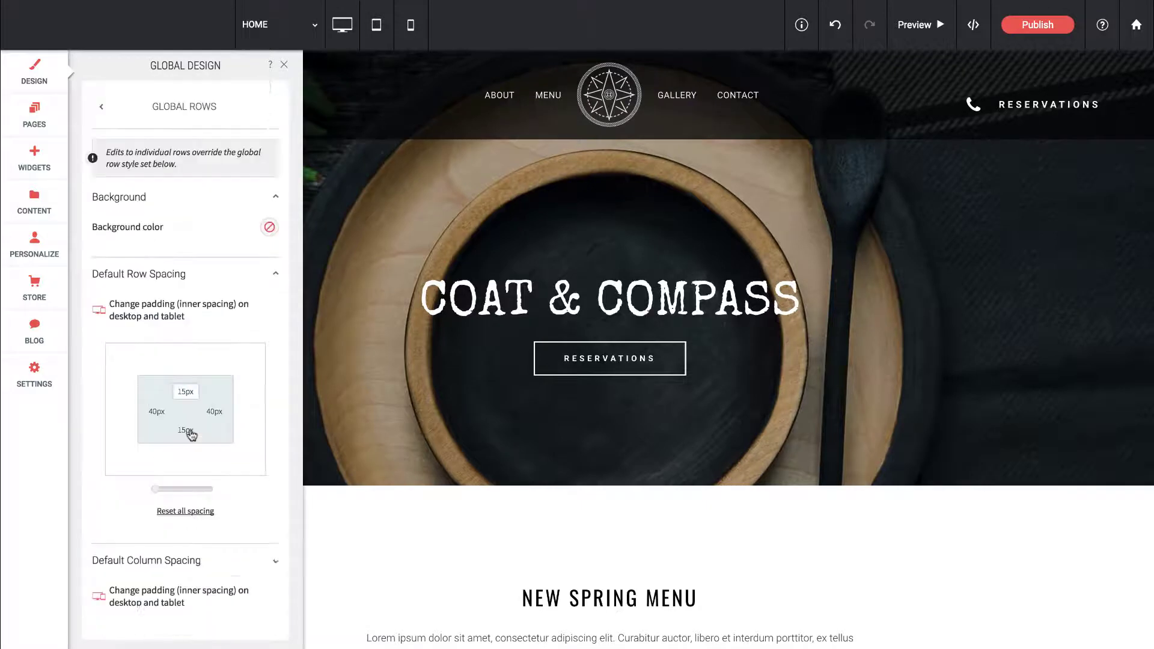
{"action": "left_click", "coordinate": [169, 281]}
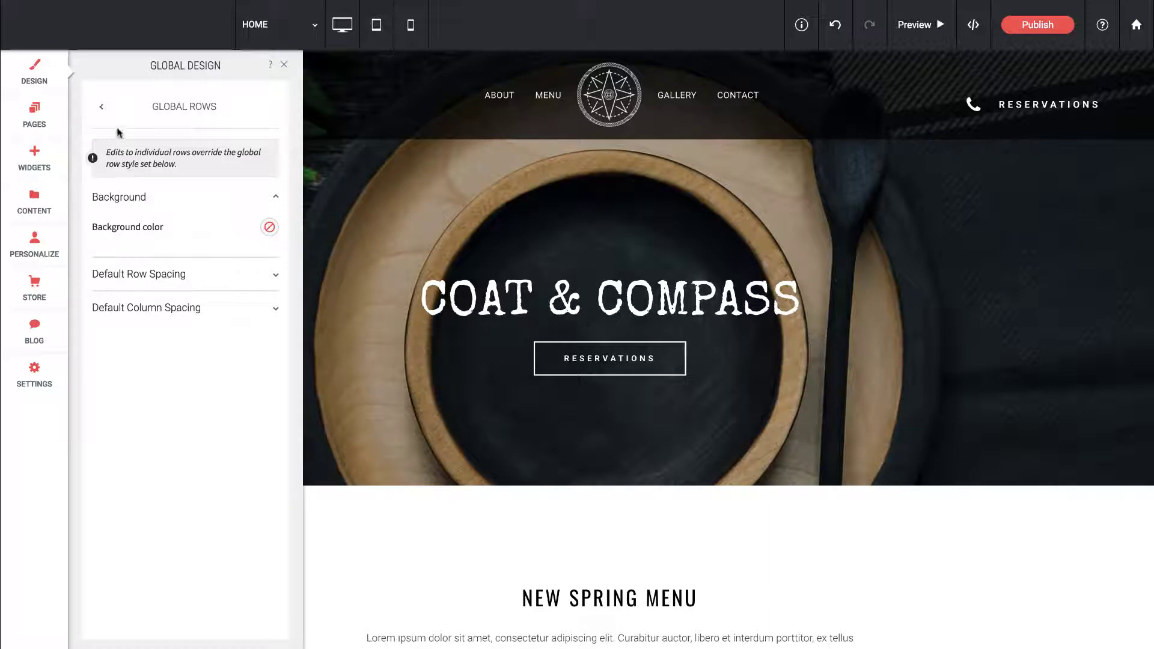
{"action": "left_click", "coordinate": [102, 108]}
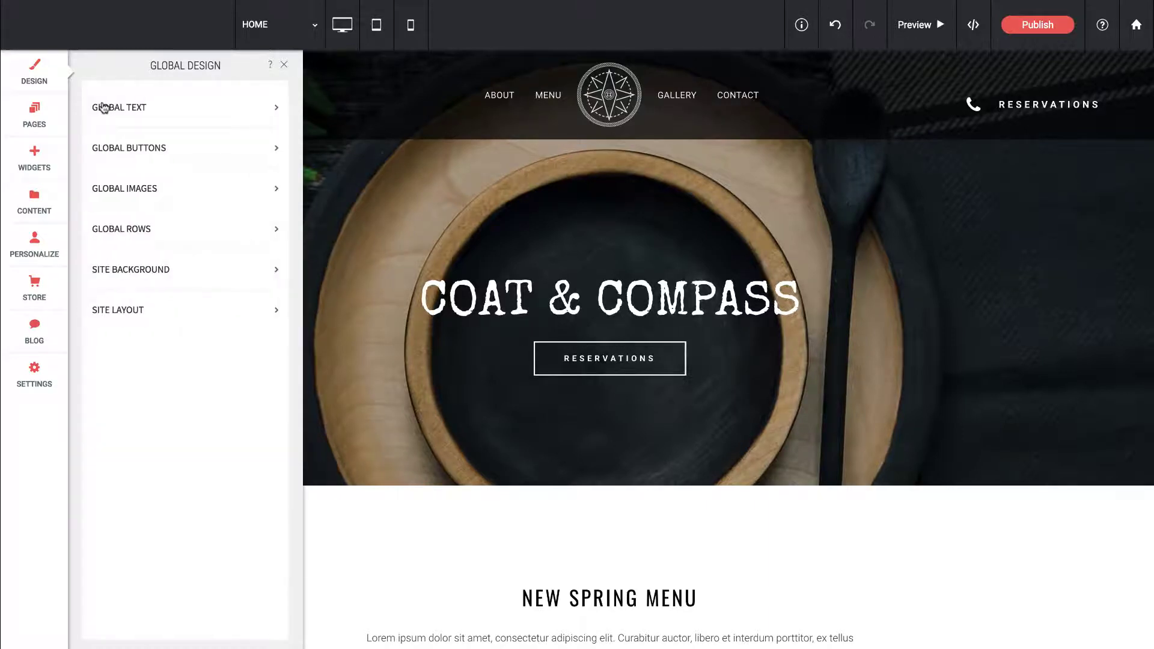
{"action": "left_click", "coordinate": [137, 268]}
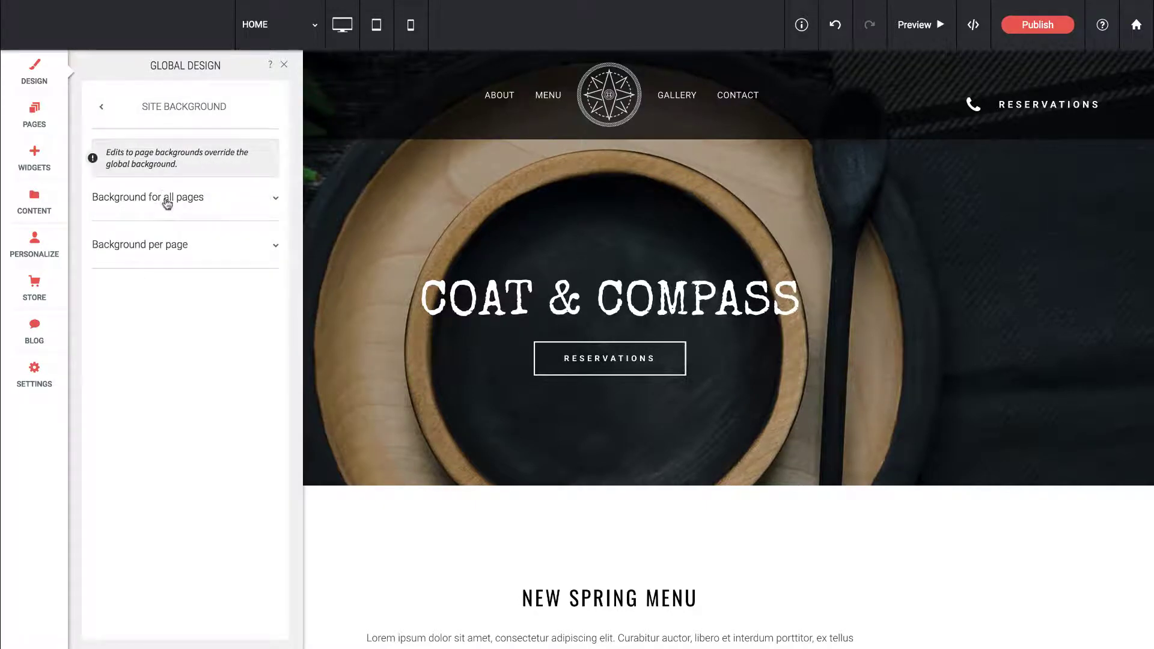
View the all-pages background Image option and the HOME page's Home-Hero2.jpg background
{"action": "left_click", "coordinate": [176, 199]}
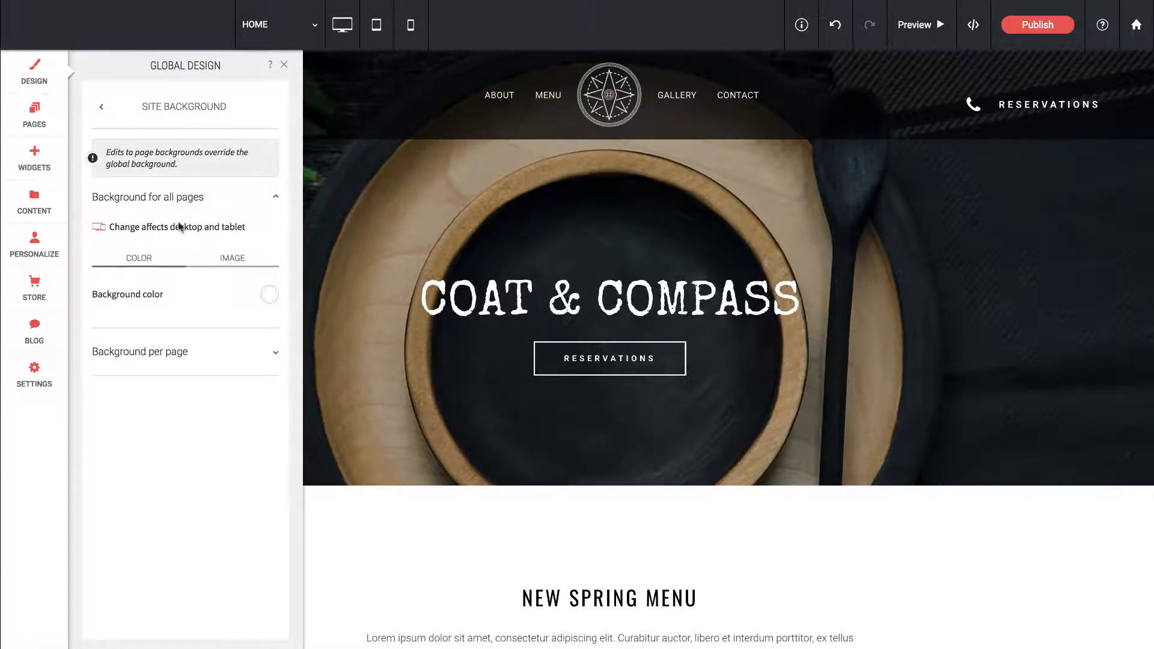
{"action": "left_click", "coordinate": [230, 259]}
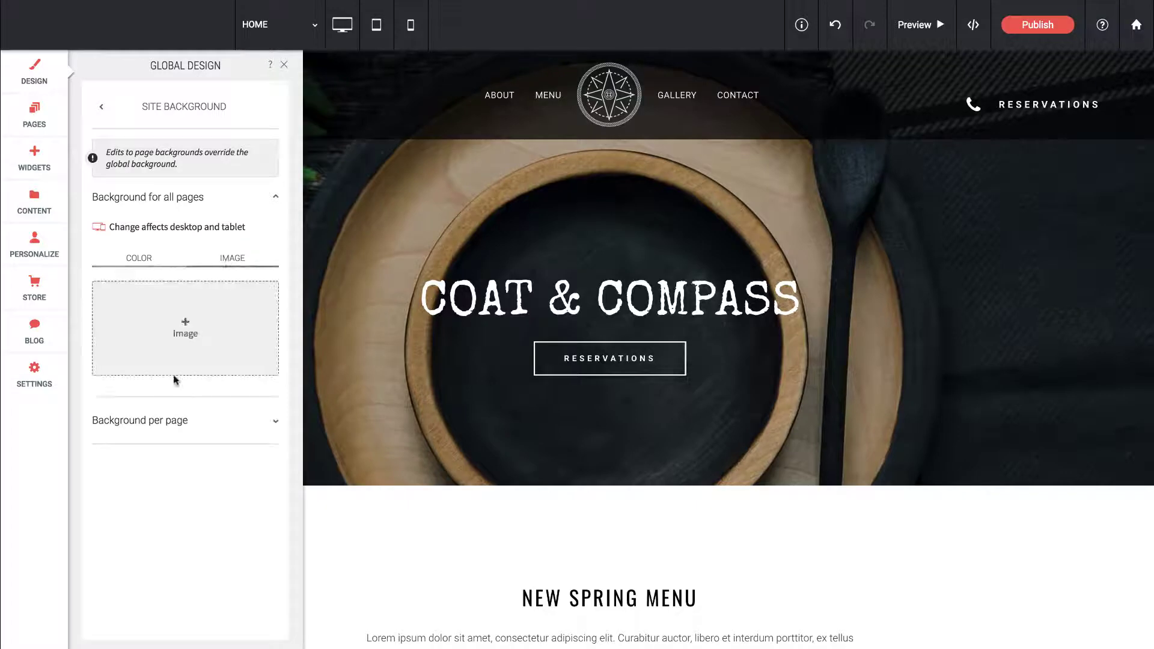
{"action": "left_click", "coordinate": [157, 424]}
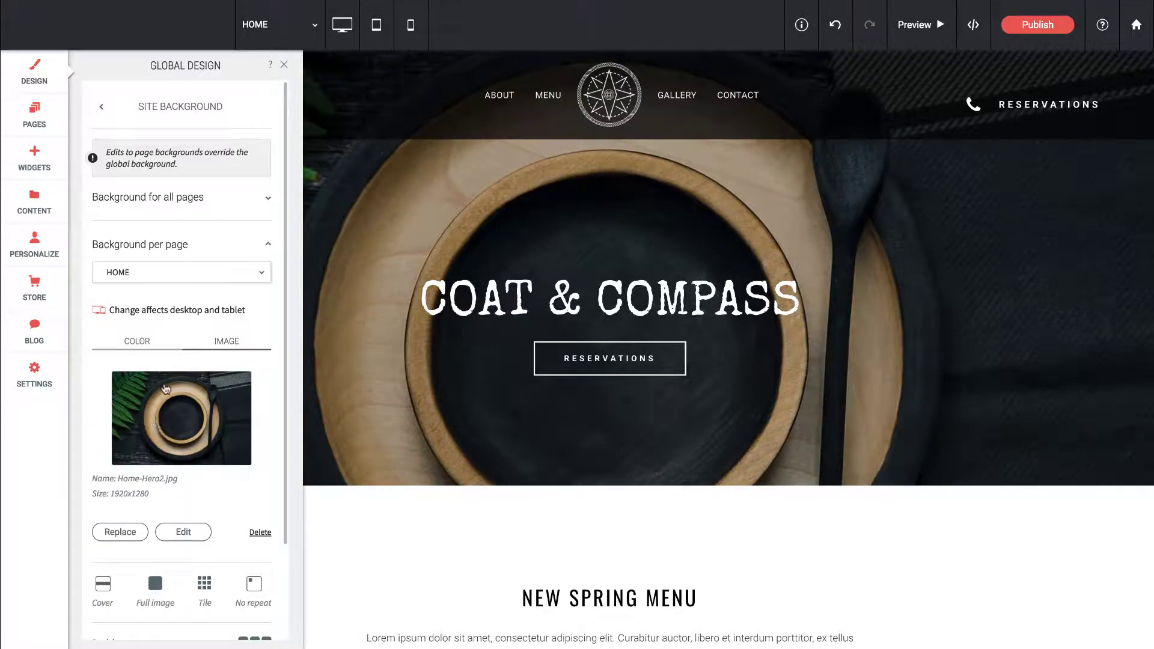
{"action": "scroll", "coordinate": [168, 387], "scroll_direction": "down", "scroll_amount": 3}
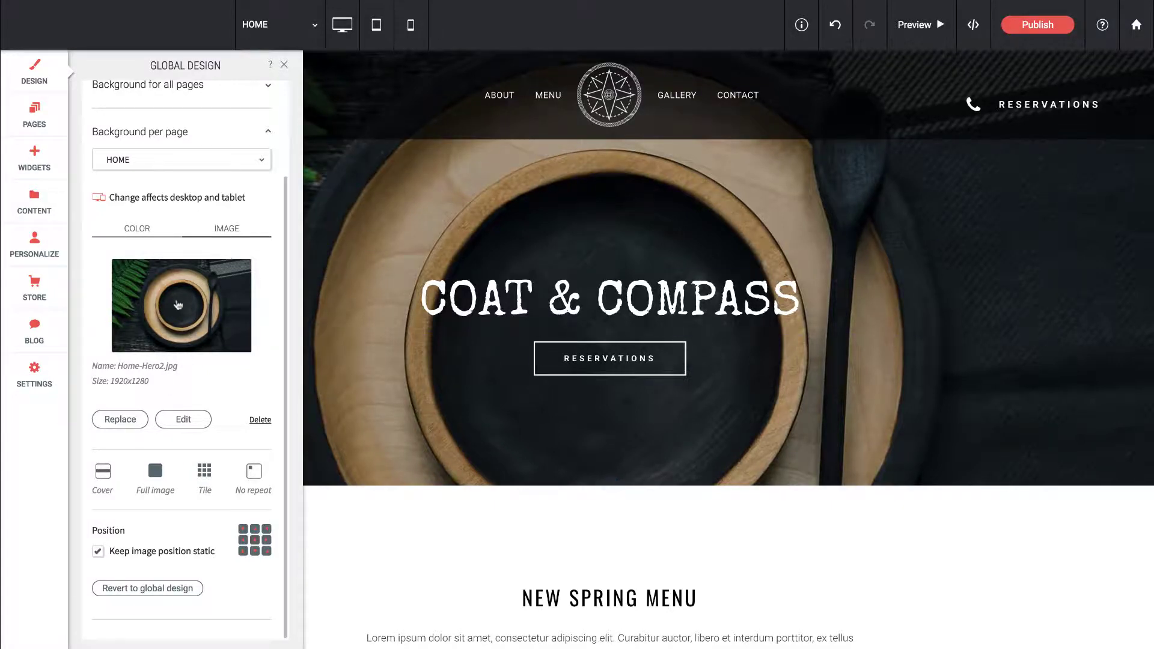
{"action": "left_click", "coordinate": [139, 161]}
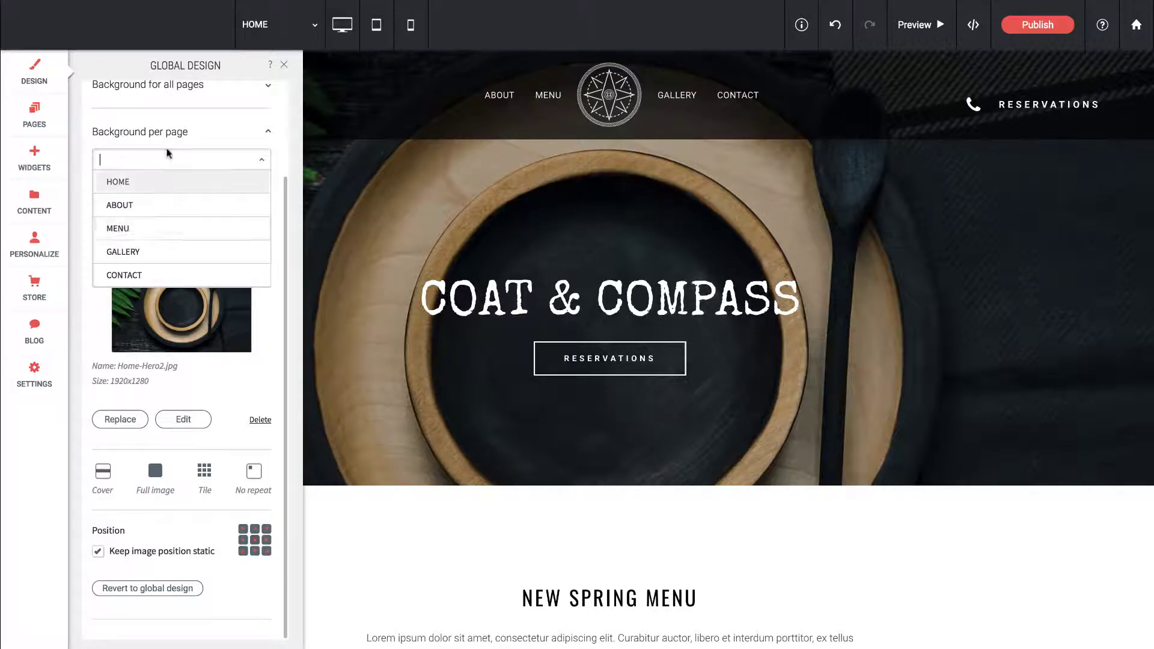
{"action": "left_click", "coordinate": [176, 120]}
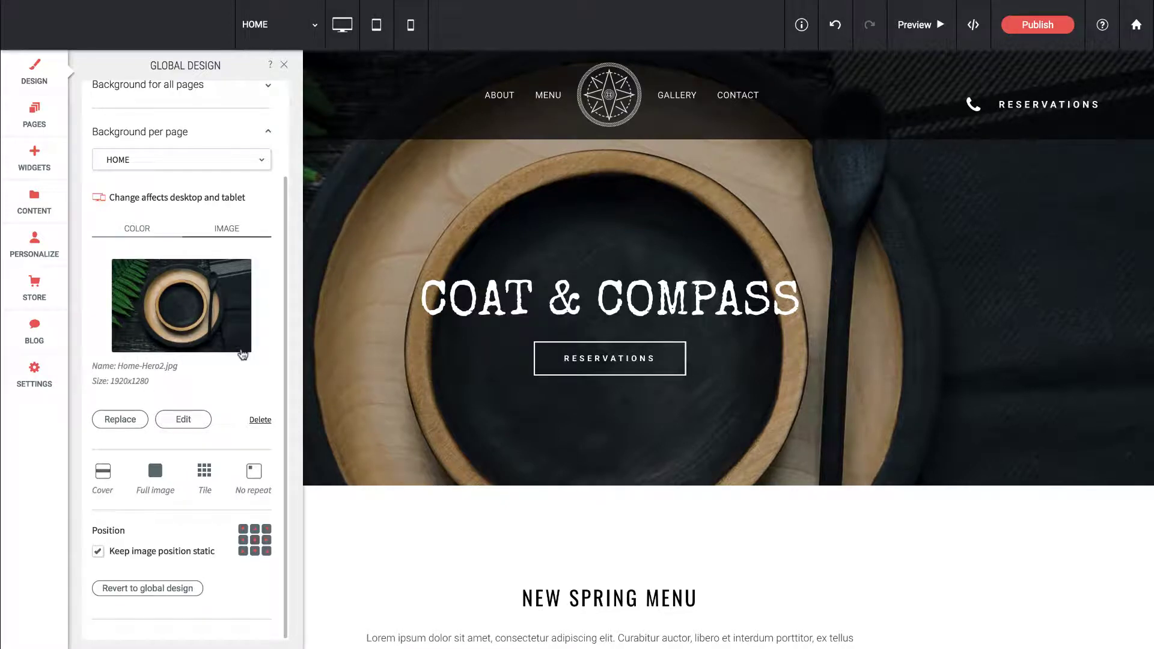
Switch the site layout to a sidebar menu layout
{"action": "scroll", "coordinate": [243, 354], "scroll_direction": "up", "scroll_amount": 2}
{"action": "left_click", "coordinate": [98, 109]}
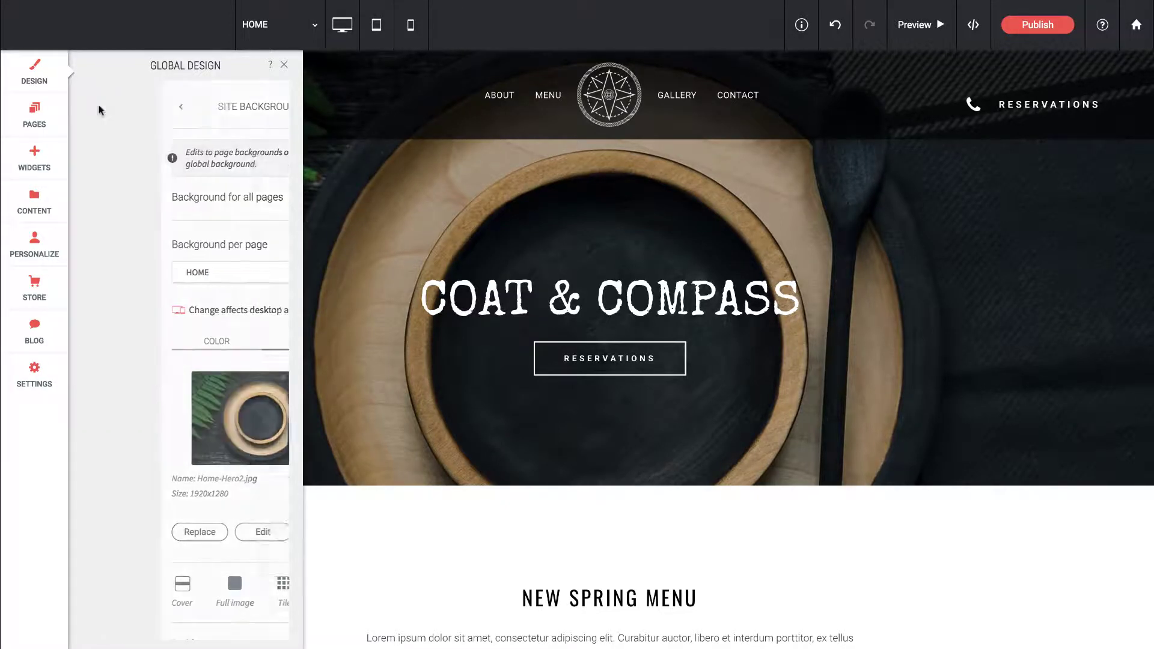
{"action": "left_click", "coordinate": [132, 315]}
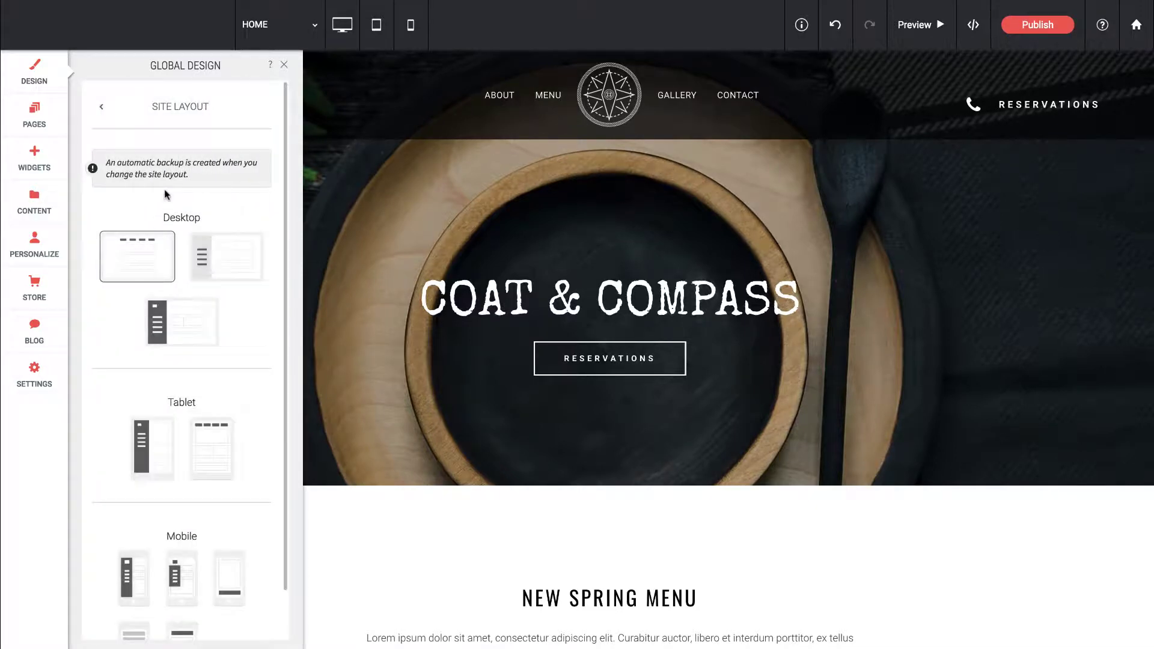
{"action": "scroll", "coordinate": [168, 191], "scroll_direction": "down", "scroll_amount": 1}
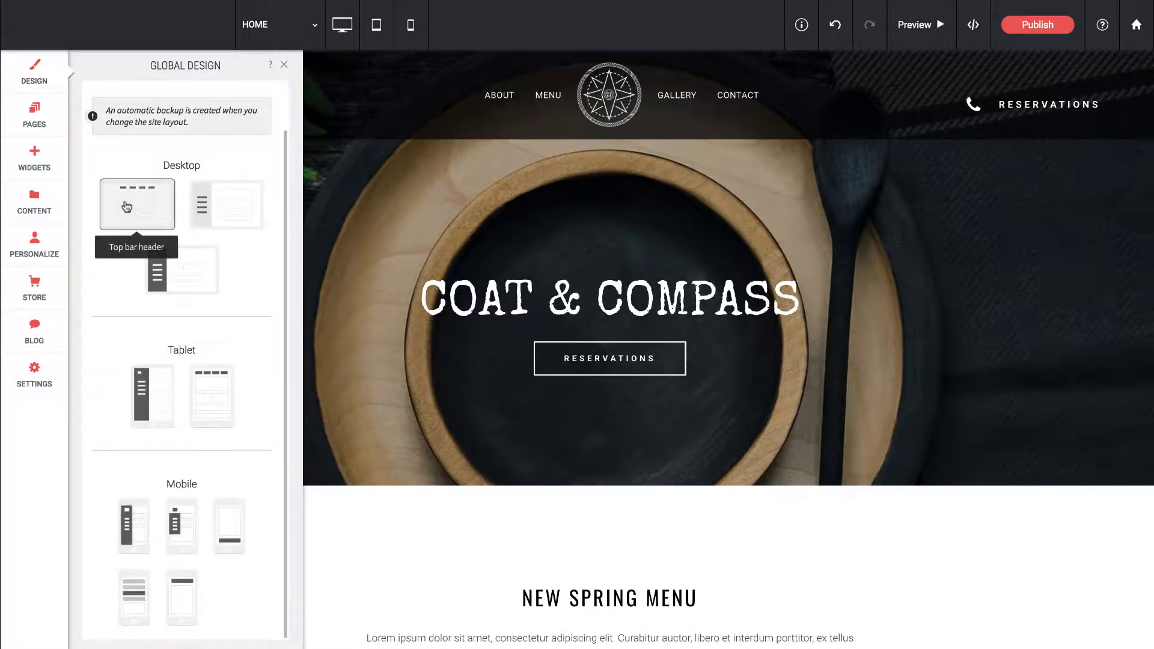
{"action": "left_click", "coordinate": [242, 216]}
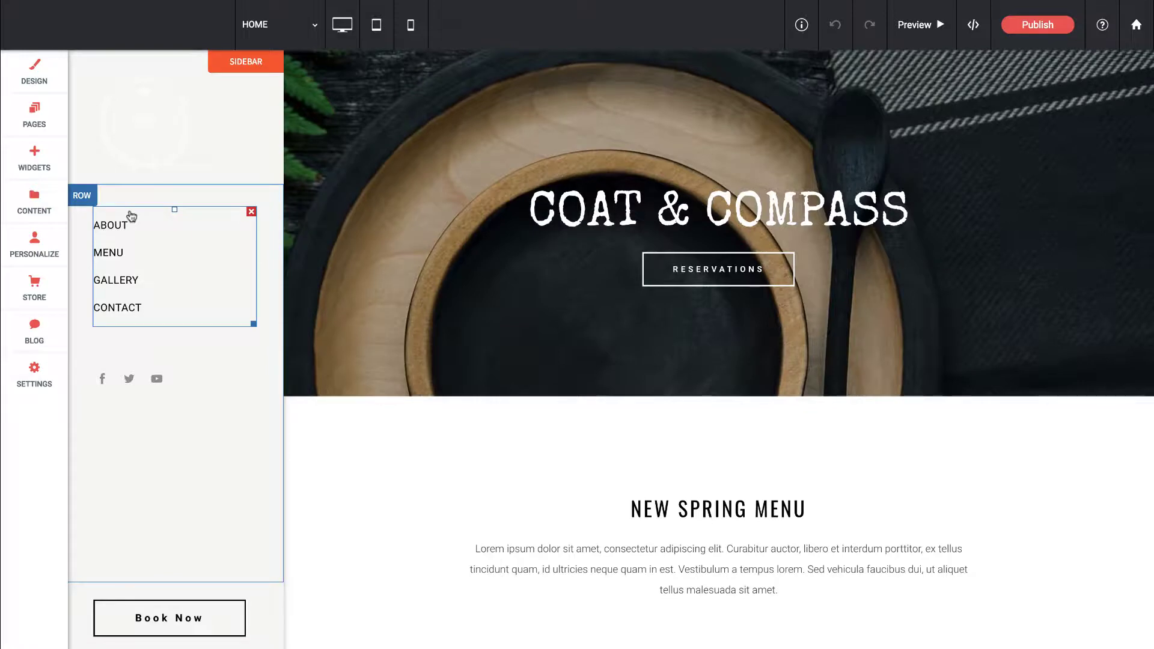
Change the desktop site layout to the Expandable menu style
{"action": "left_click", "coordinate": [31, 75]}
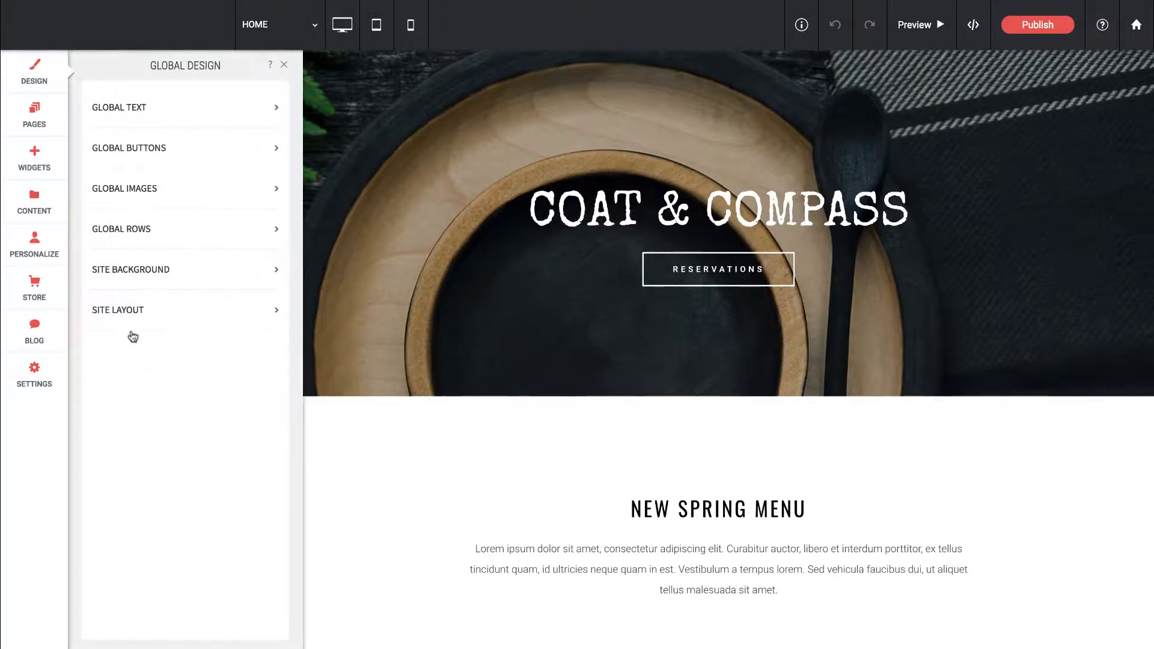
{"action": "left_click", "coordinate": [123, 306]}
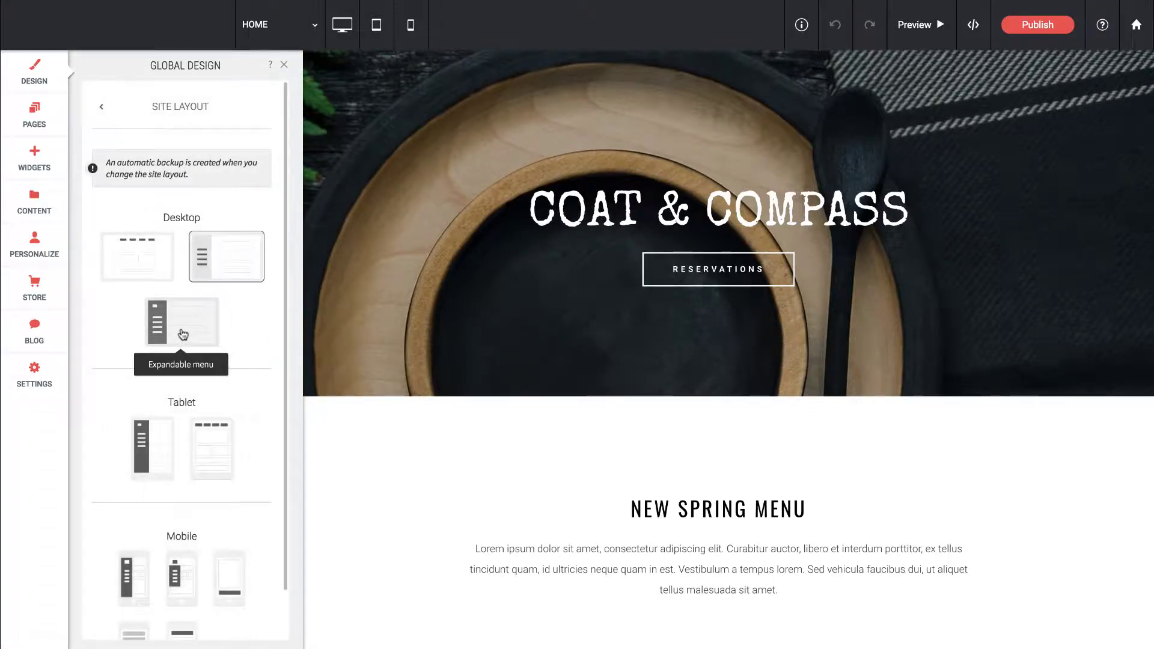
{"action": "left_click", "coordinate": [183, 335]}
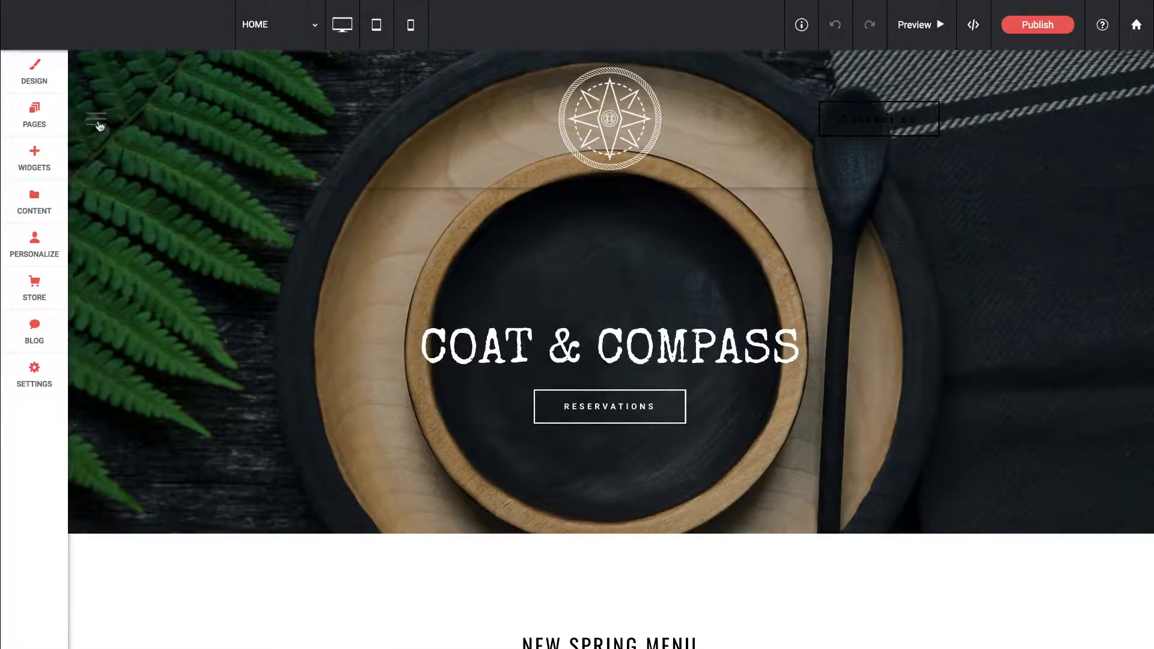
Preview the site, opening and closing the hamburger menu, then return to the editor
{"action": "left_click", "coordinate": [919, 24]}
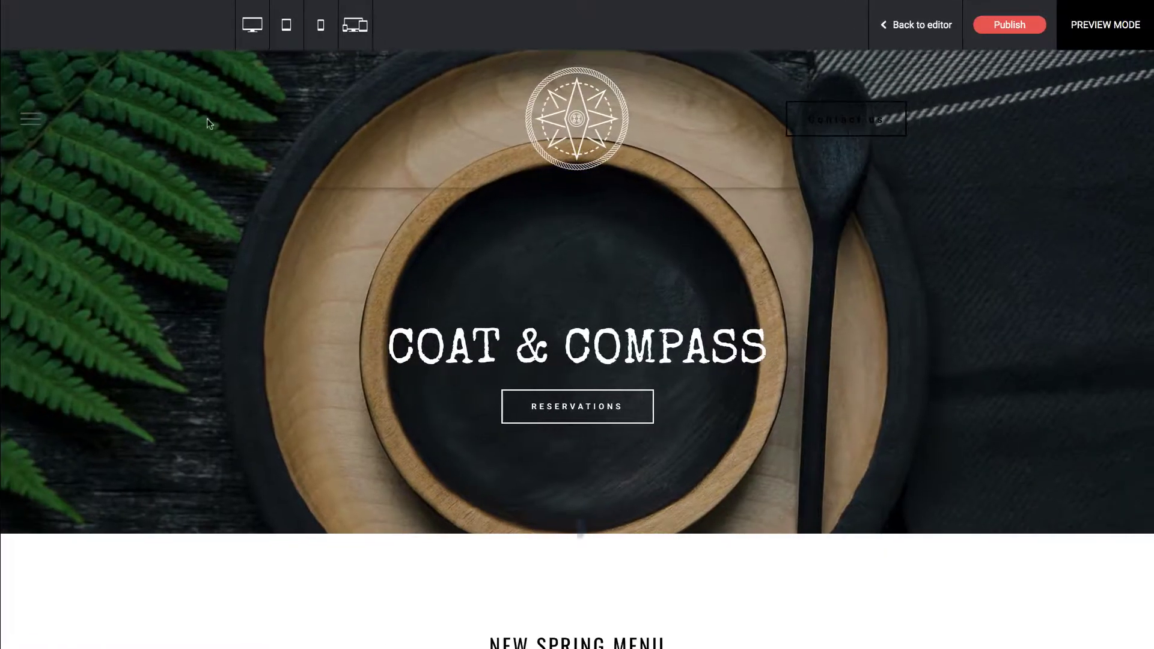
{"action": "left_click", "coordinate": [31, 120]}
{"action": "left_click", "coordinate": [28, 120]}
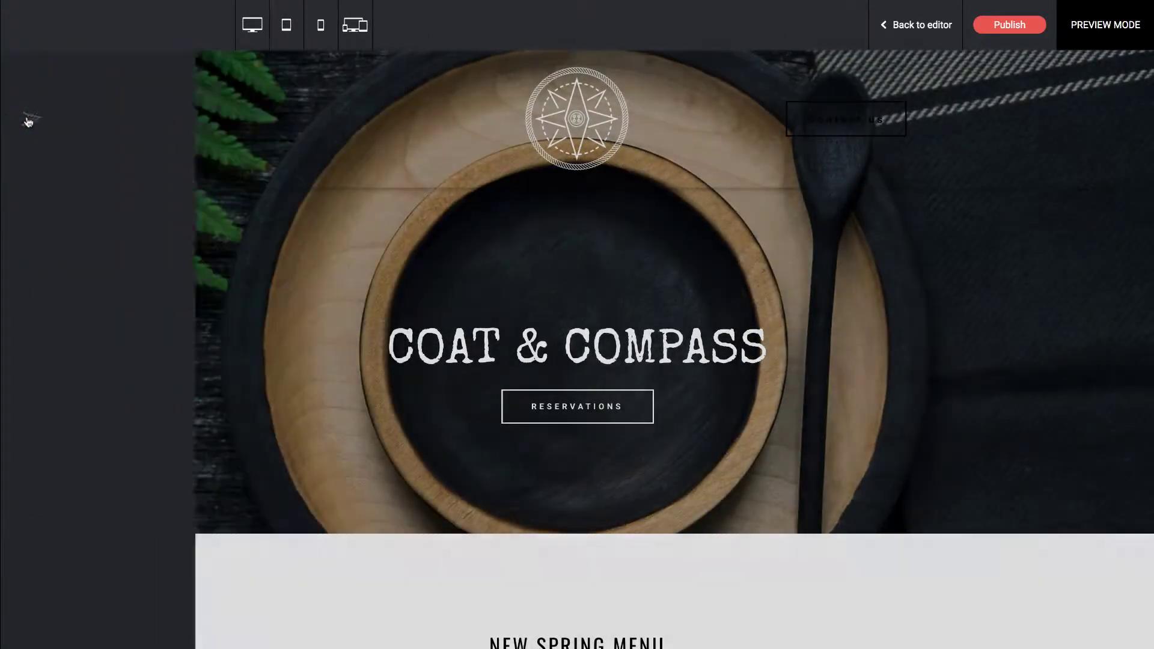
{"action": "left_click", "coordinate": [884, 25]}
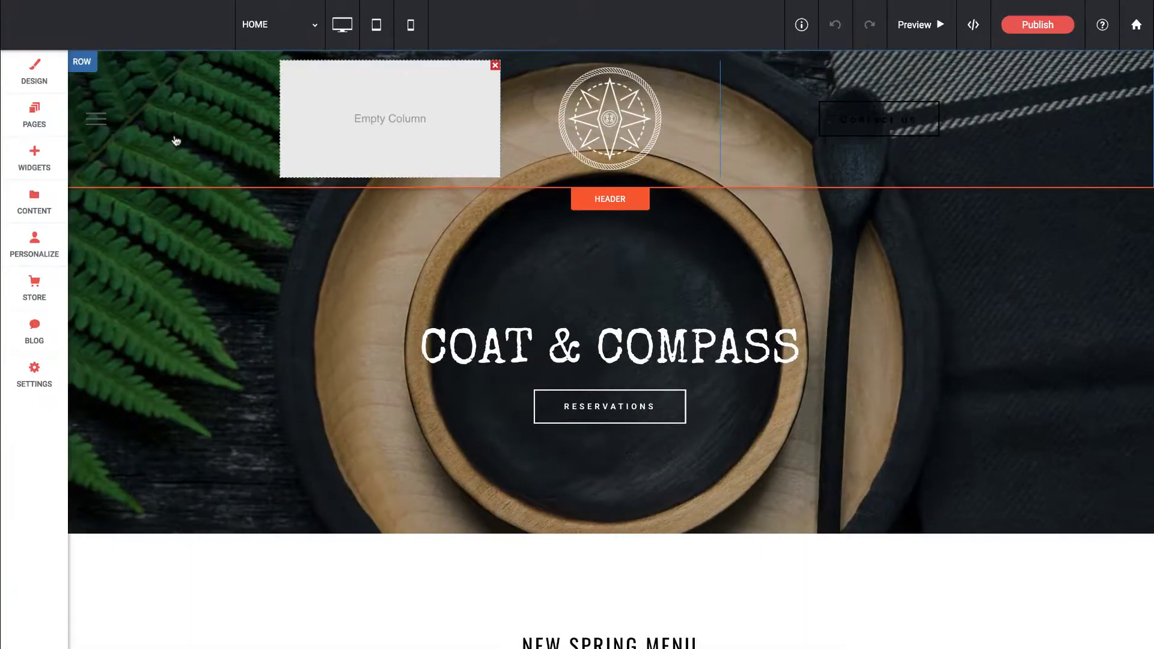
Show the Site Layout options with their Desktop, Tablet and Mobile choices
{"action": "left_click", "coordinate": [34, 72]}
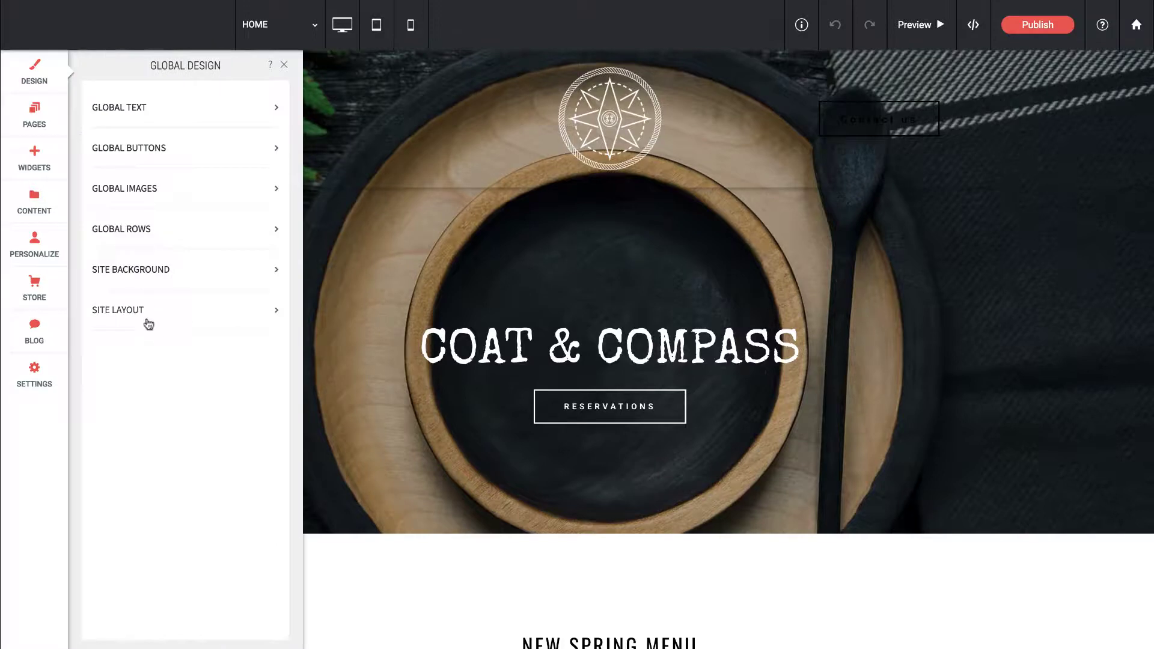
{"action": "left_click", "coordinate": [149, 325]}
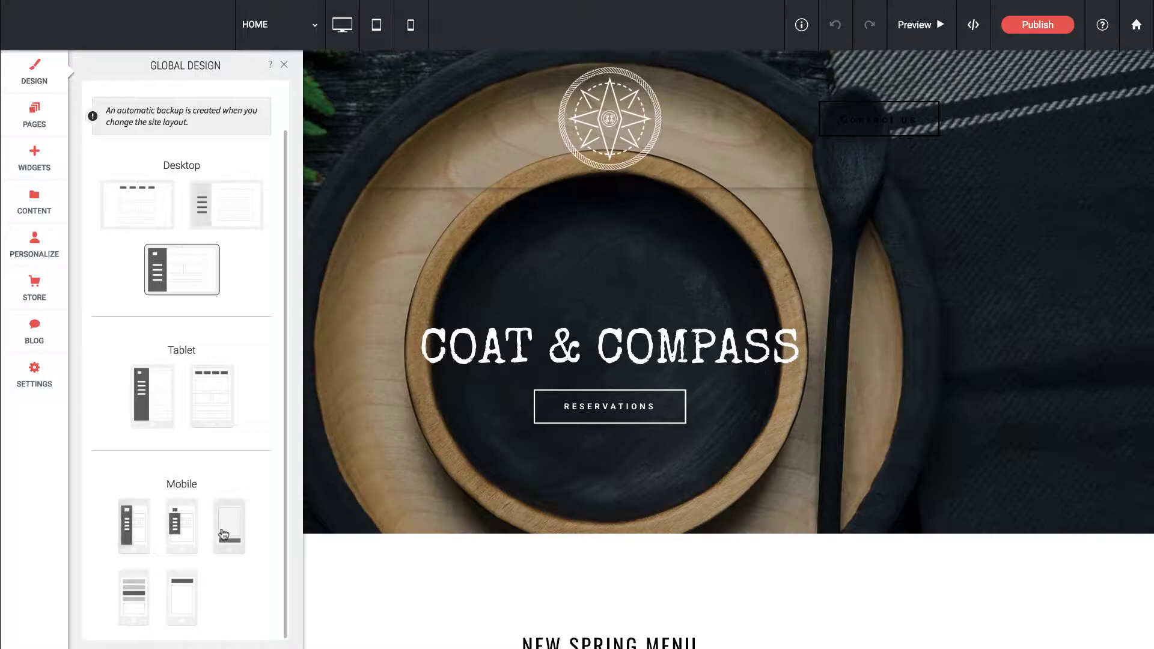
{"action": "scroll", "coordinate": [229, 535], "scroll_direction": "up", "scroll_amount": 2}
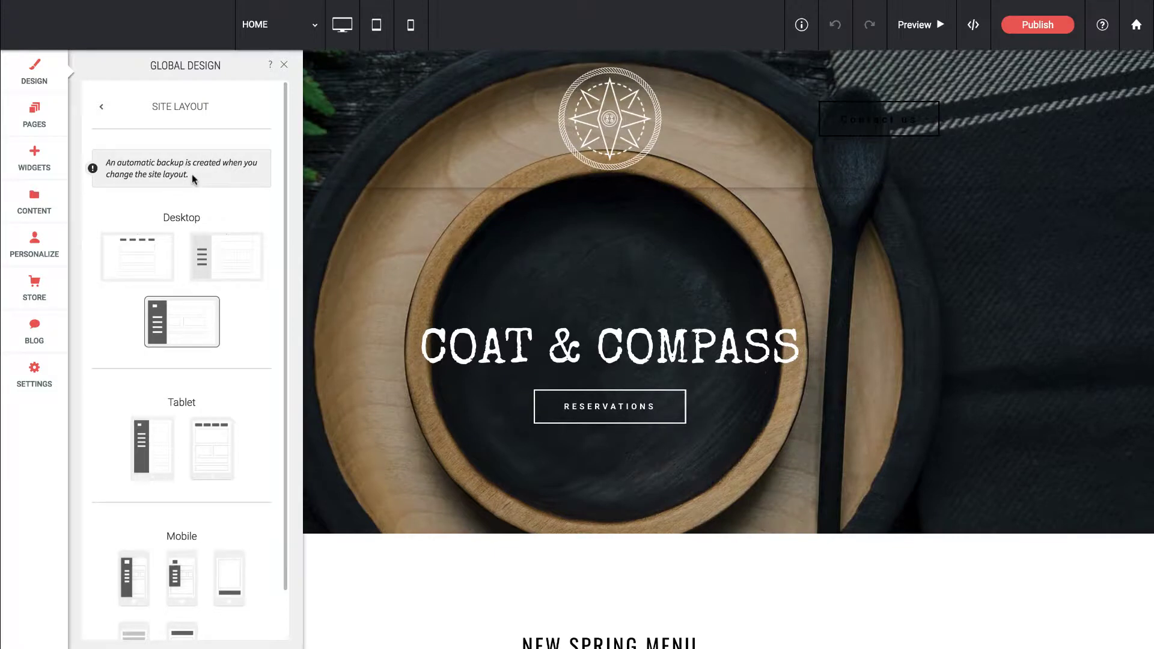
Restore the Backup_before_layout_is_being_replaced backup and reopen the Global Design list
{"action": "left_click", "coordinate": [41, 375]}
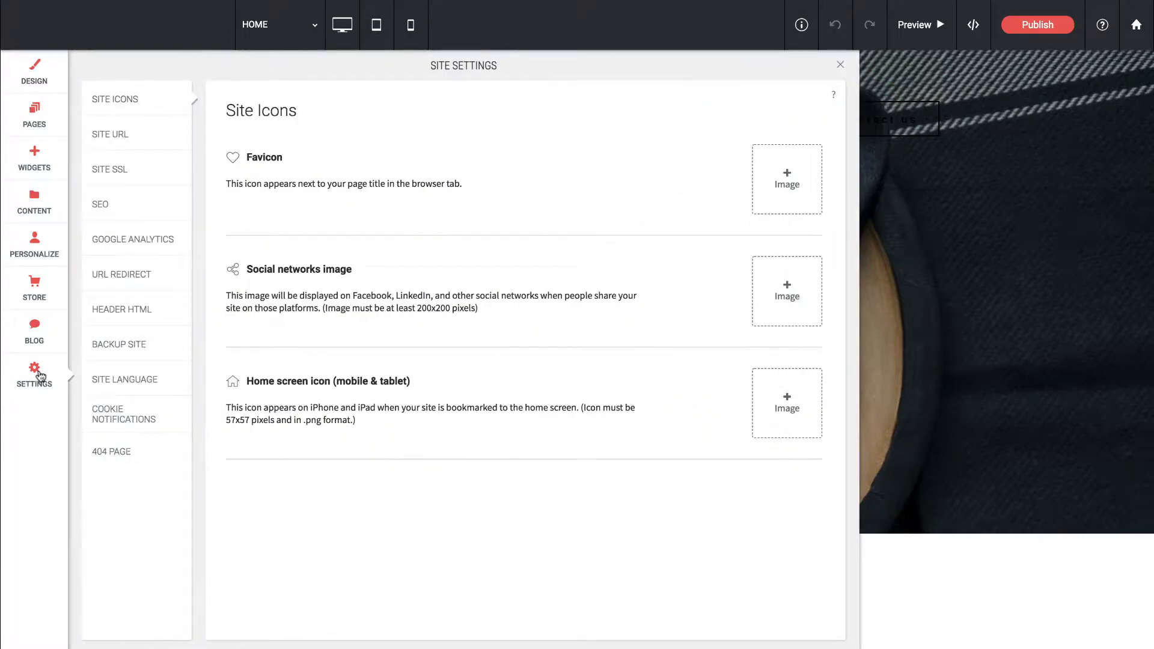
{"action": "left_click", "coordinate": [127, 352]}
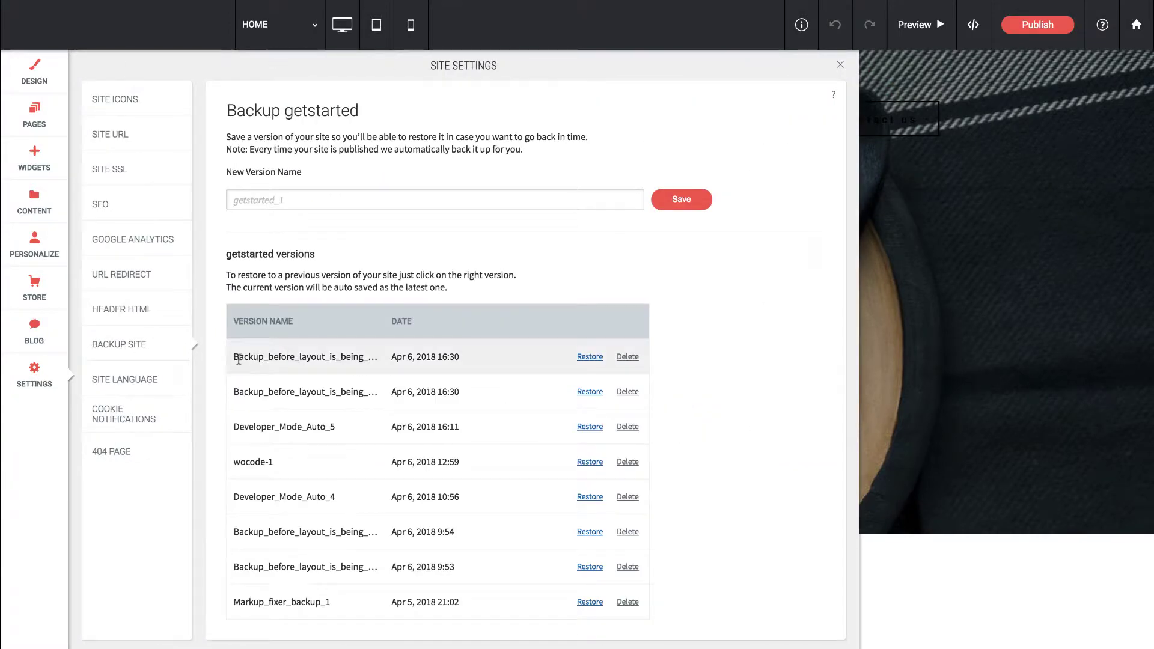
{"action": "left_click_drag", "start_coordinate": [239, 359], "coordinate": [366, 357]}
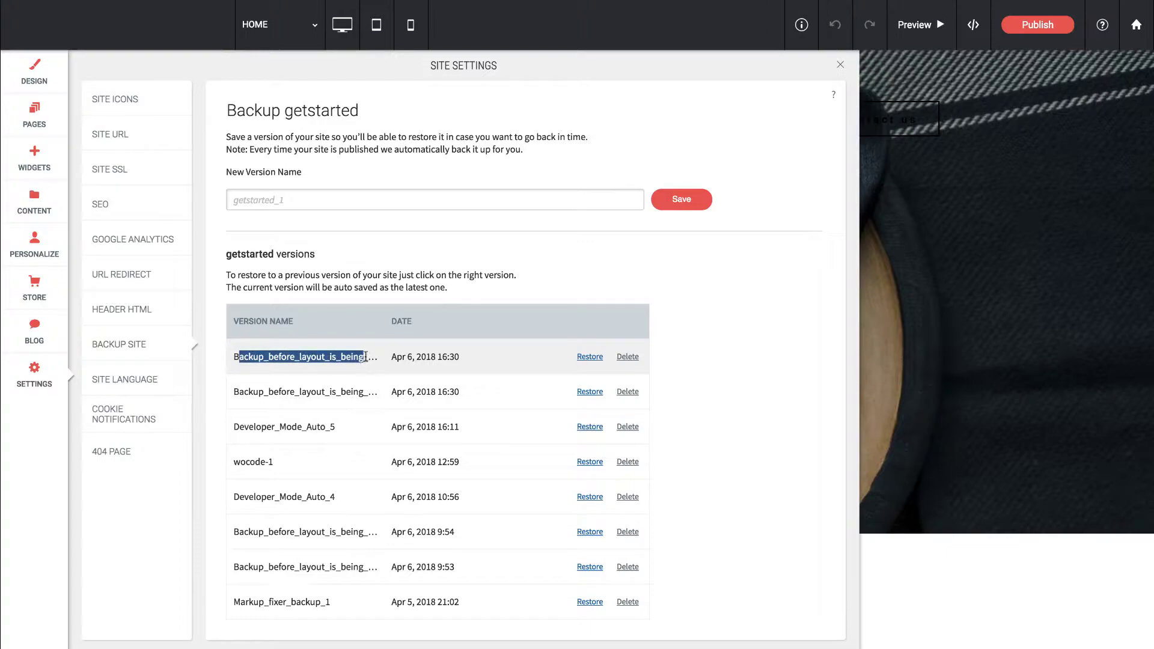
{"action": "left_click", "coordinate": [589, 391]}
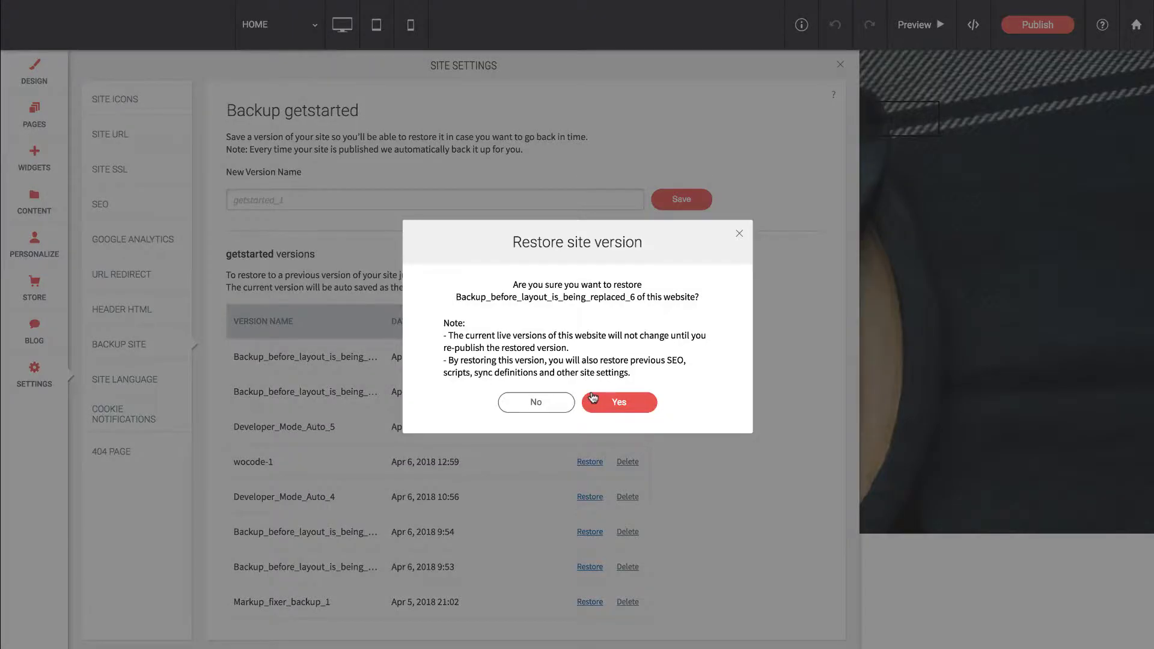
{"action": "left_click", "coordinate": [602, 409]}
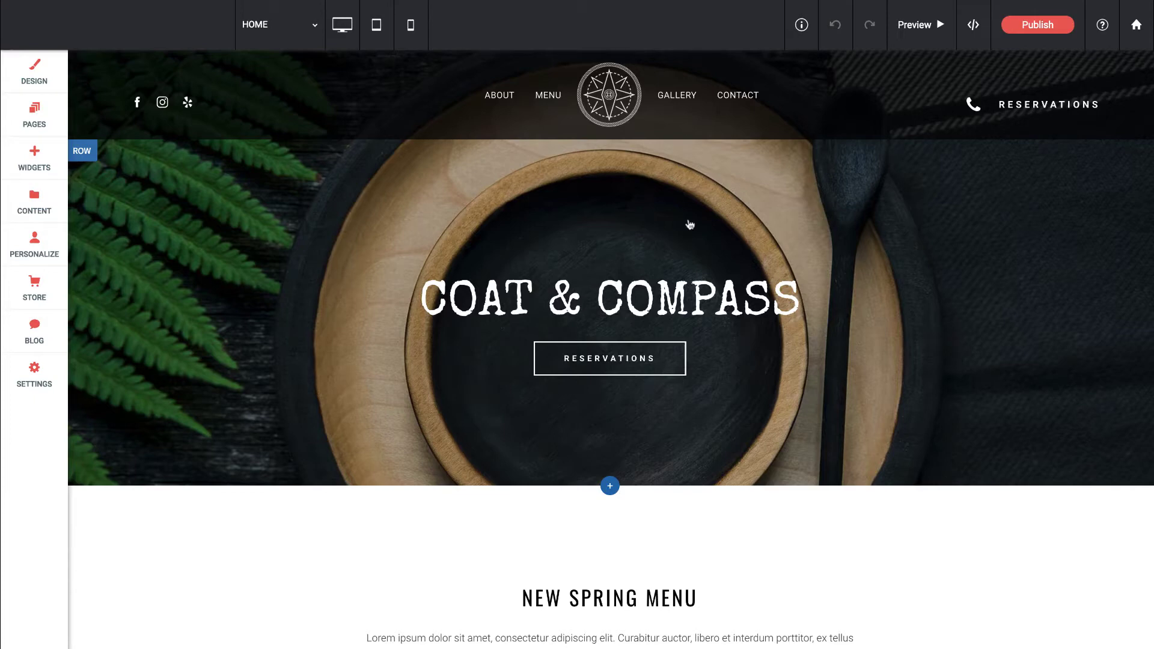
{"action": "left_click", "coordinate": [34, 77]}
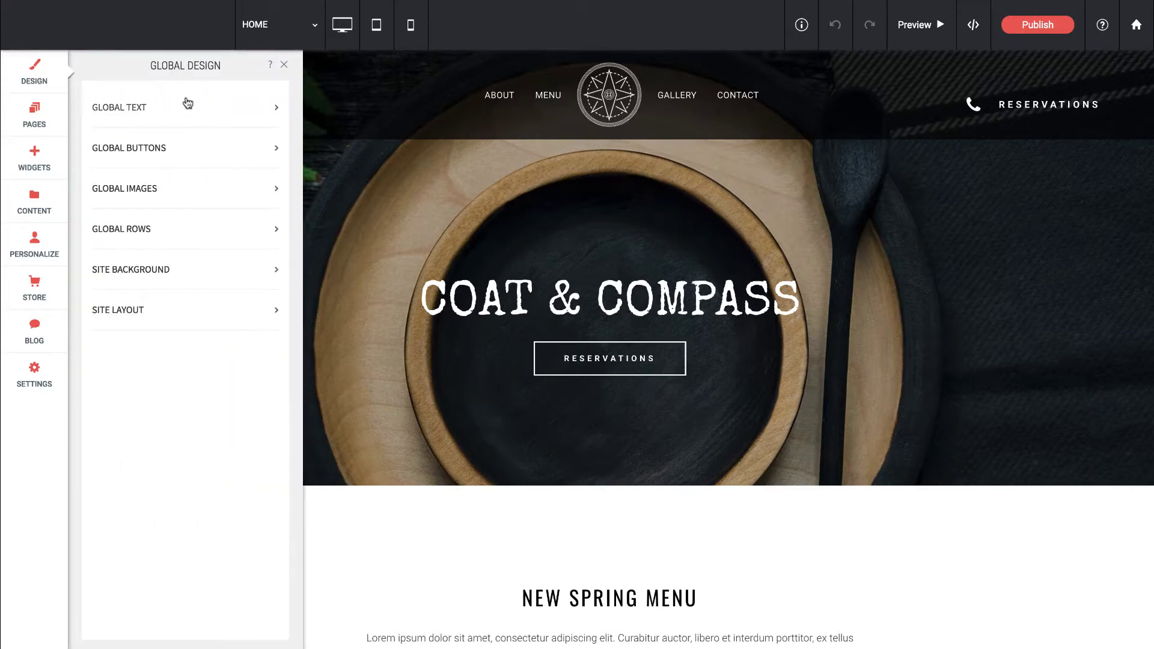